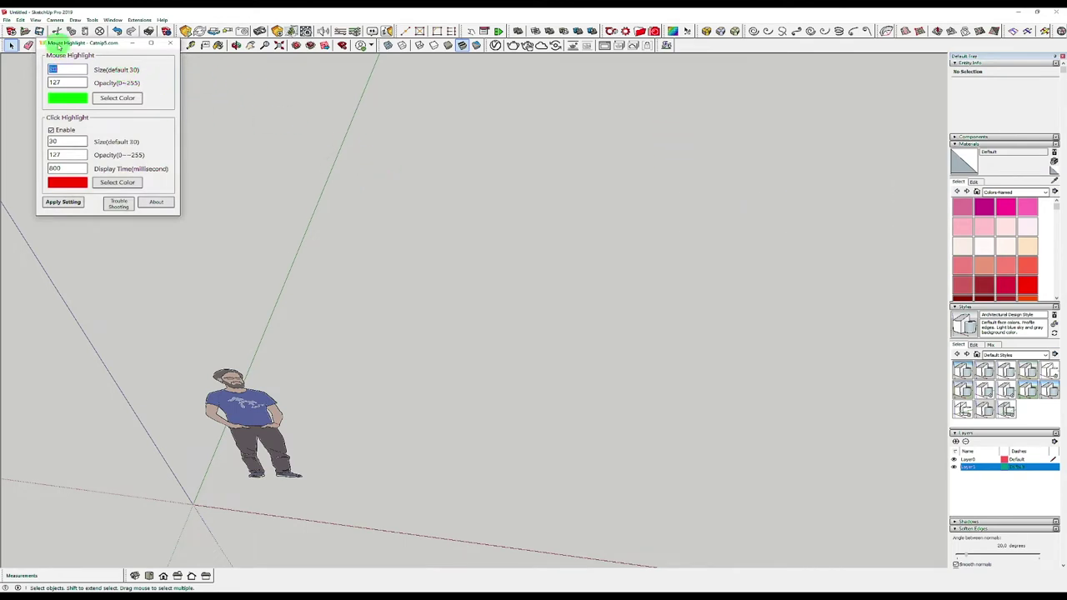
- Show the Large Tool Set and orbit the view to face the standing figure
drag(57, 44, 21, 98)
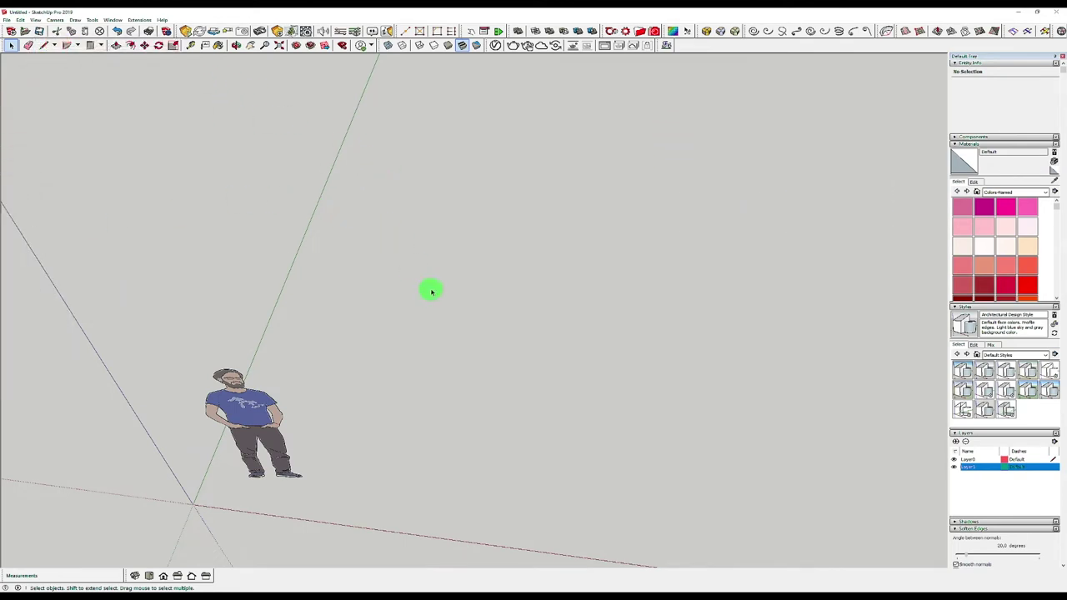
mouse_move(548, 380)
middle_down()
mouse_move(557, 350)
mouse_move(547, 305)
mouse_move(564, 261)
mouse_move(556, 300)
mouse_move(503, 392)
mouse_move(505, 269)
middle_up()
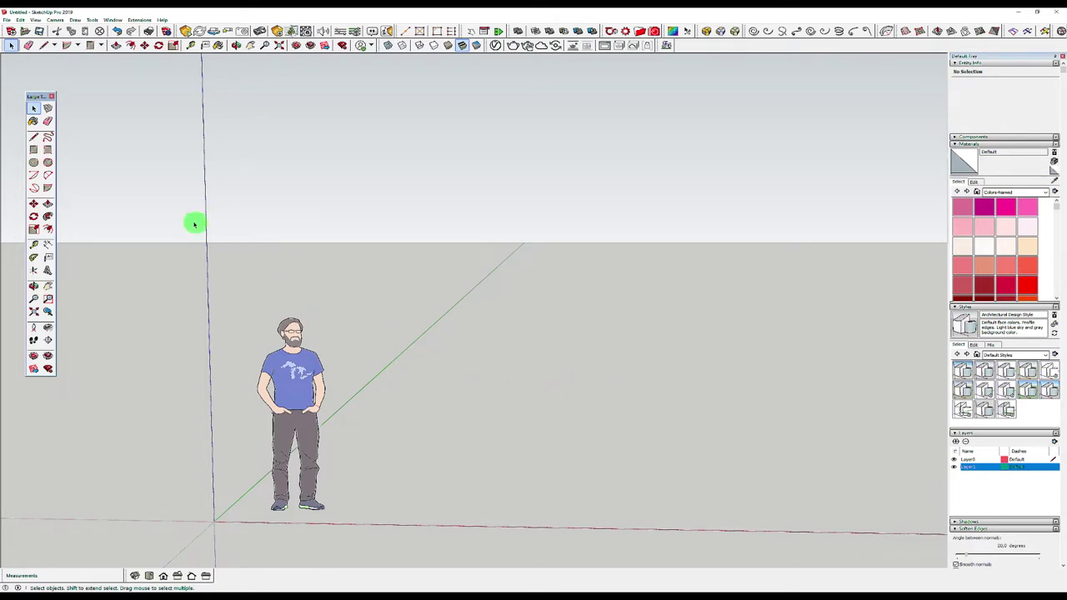
click(33, 148)
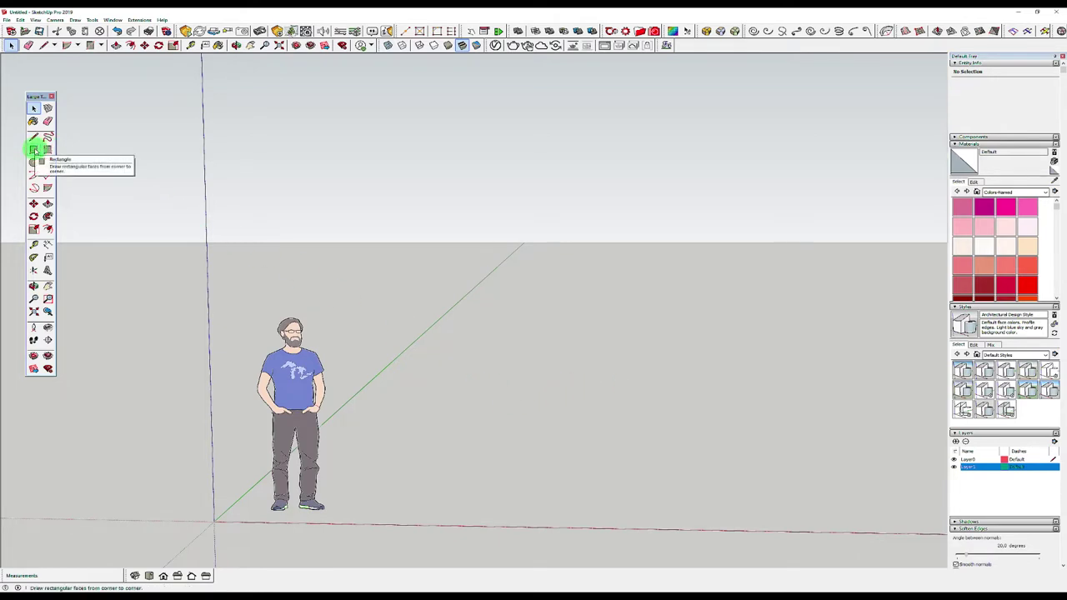
- Draw a rectangle on the ground to the right of the figure
click(34, 149)
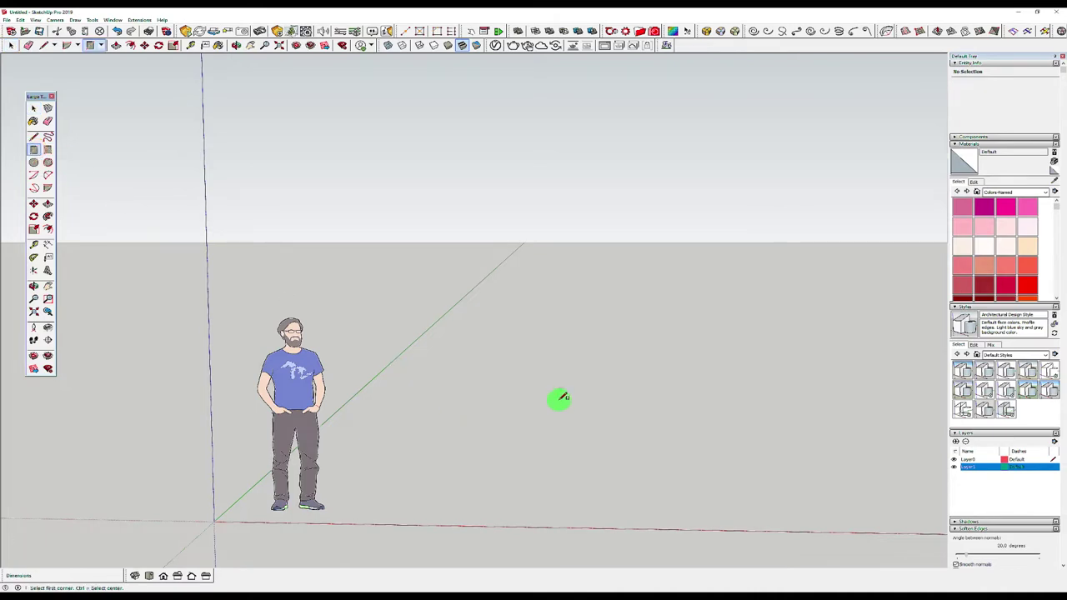
key(space)
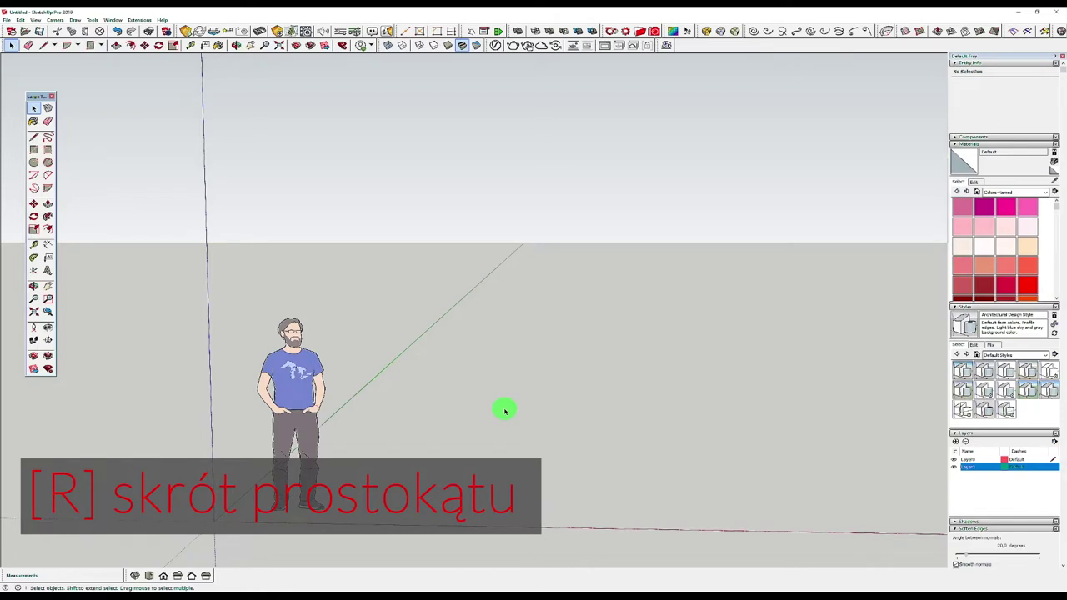
key(r)
click(557, 395)
click(459, 457)
key(space)
mouse_move(459, 457)
middle_down()
mouse_move(191, 431)
mouse_move(407, 458)
mouse_move(231, 469)
middle_up()
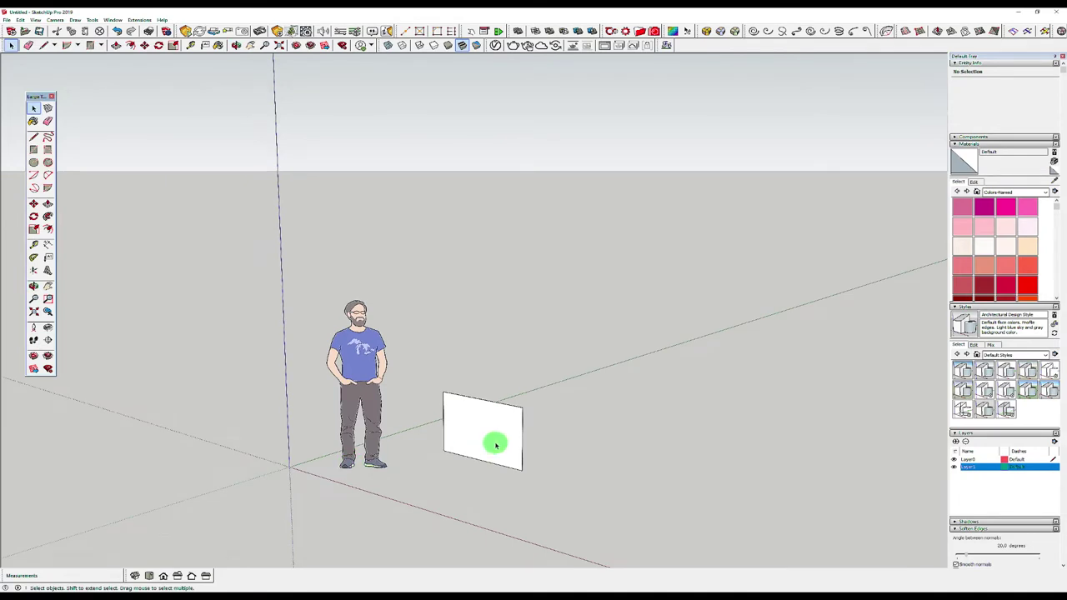
- Push/Pull the rectangle up into a box, then view it at eye level
key(p)
drag(495, 445, 555, 418)
click(556, 418)
mouse_move(572, 419)
middle_down()
mouse_move(473, 349)
mouse_move(362, 374)
mouse_move(341, 417)
mouse_move(452, 507)
mouse_move(591, 505)
mouse_move(640, 479)
middle_up()
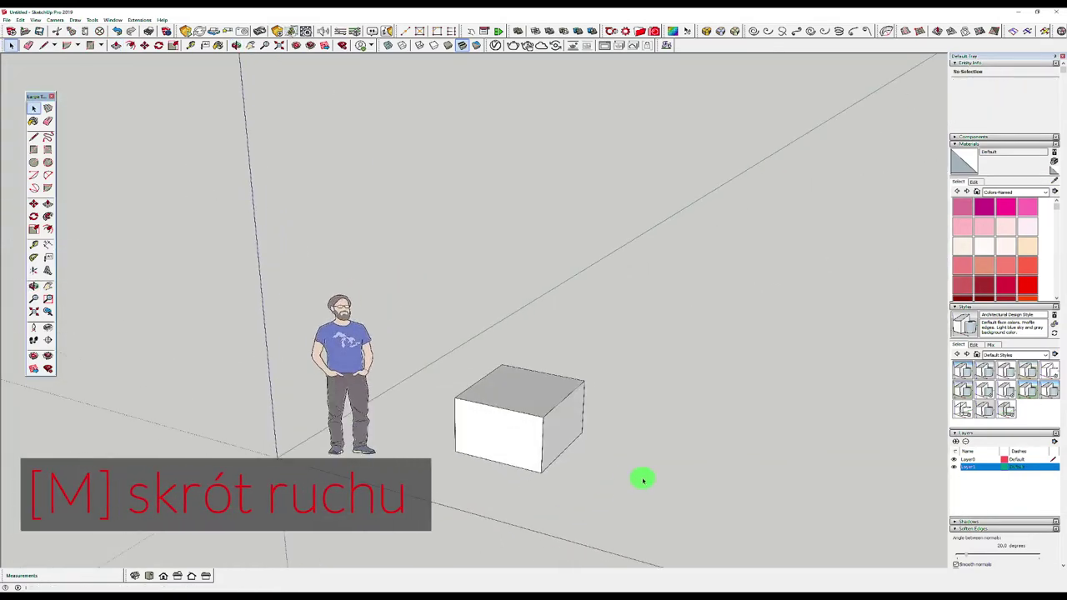
triple_click(516, 418)
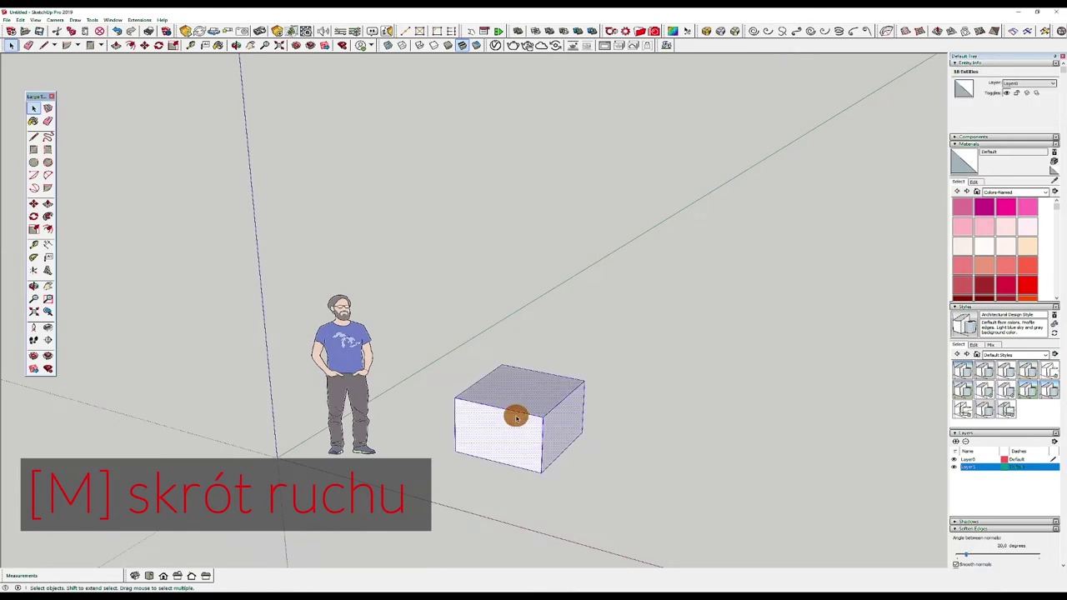
- Copy the box to a spot behind and to the right of the original
key(m)
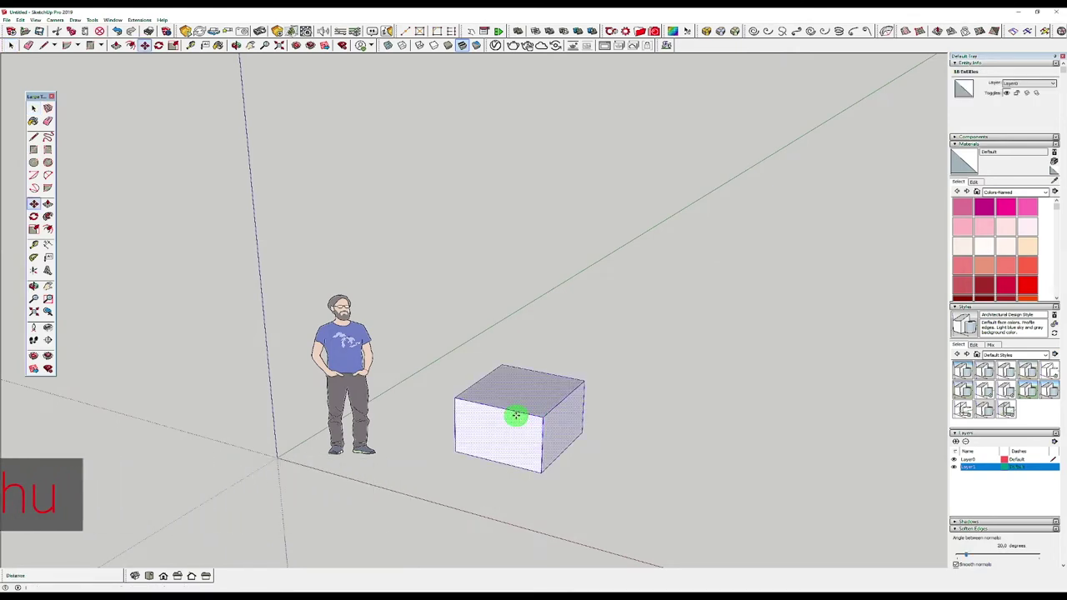
click(516, 414)
key(ctrl)
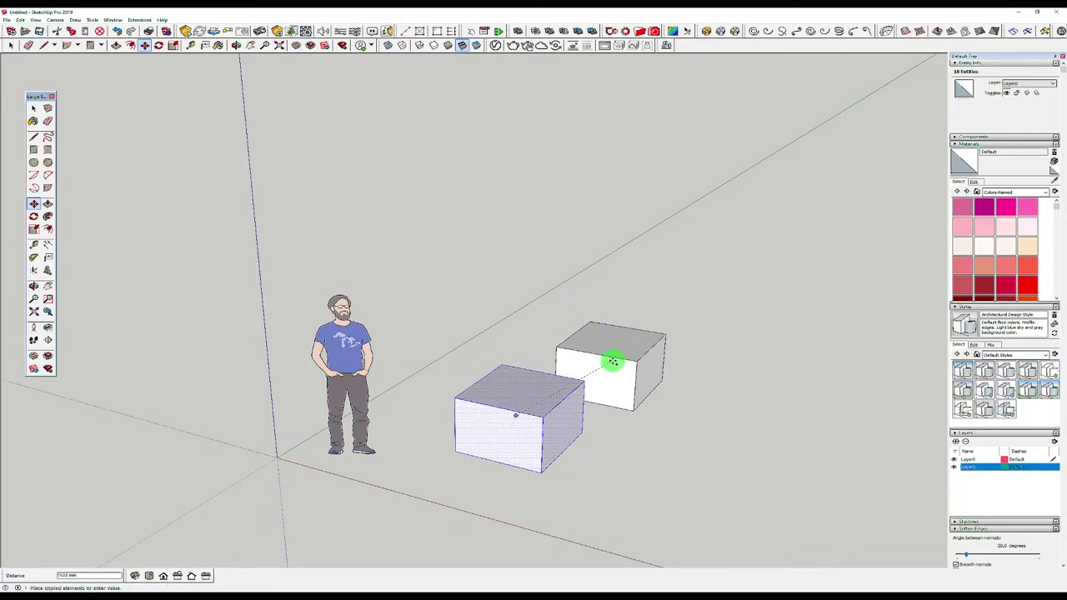
click(613, 360)
key(space)
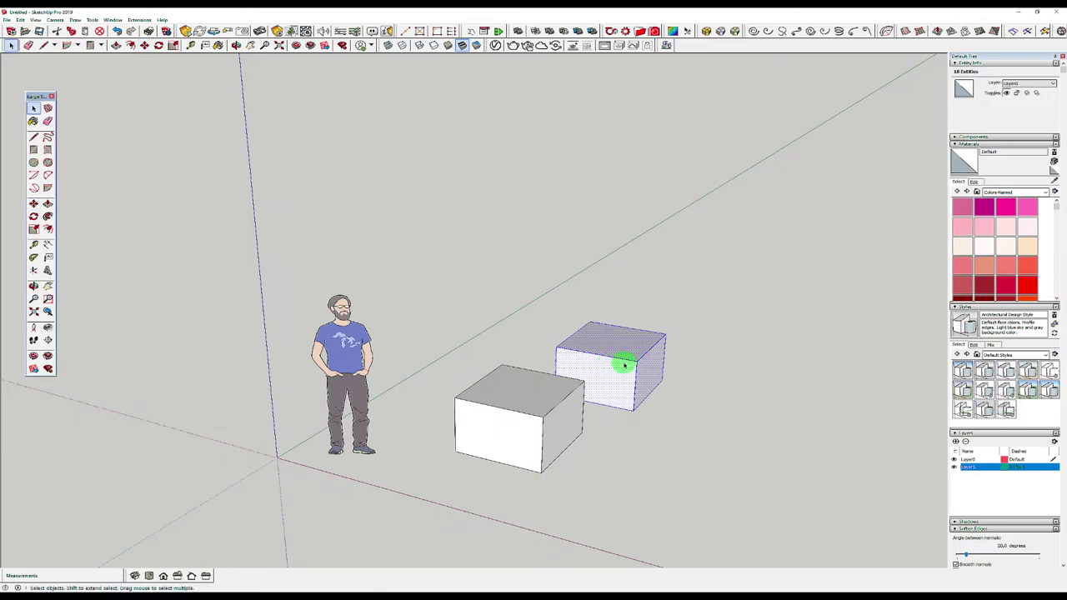
- Undo an extra third copy placed farther right, then select the front box
key(m)
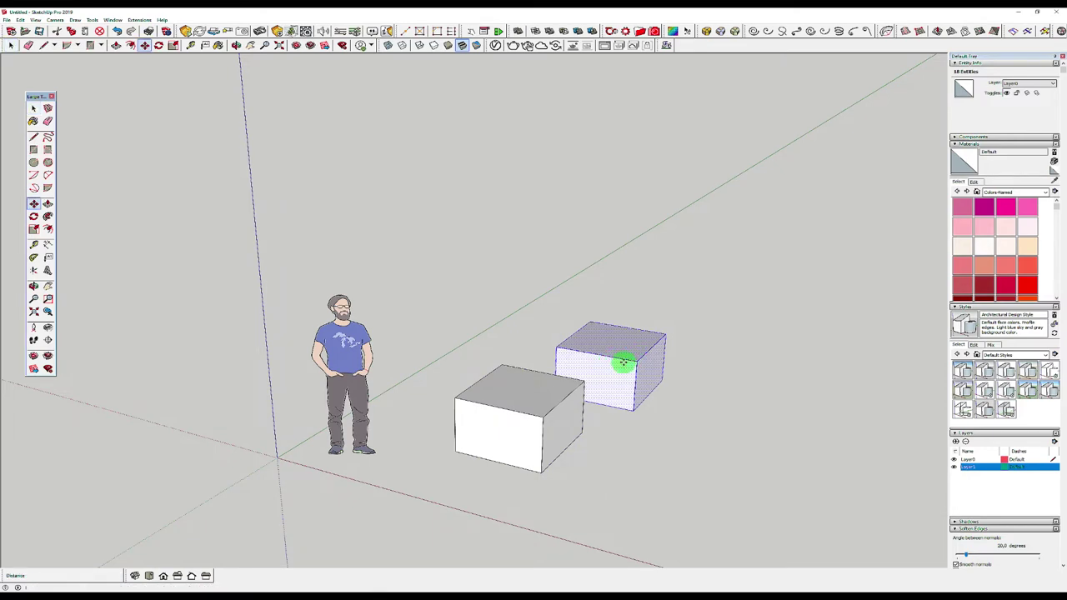
ctrl+click(623, 361)
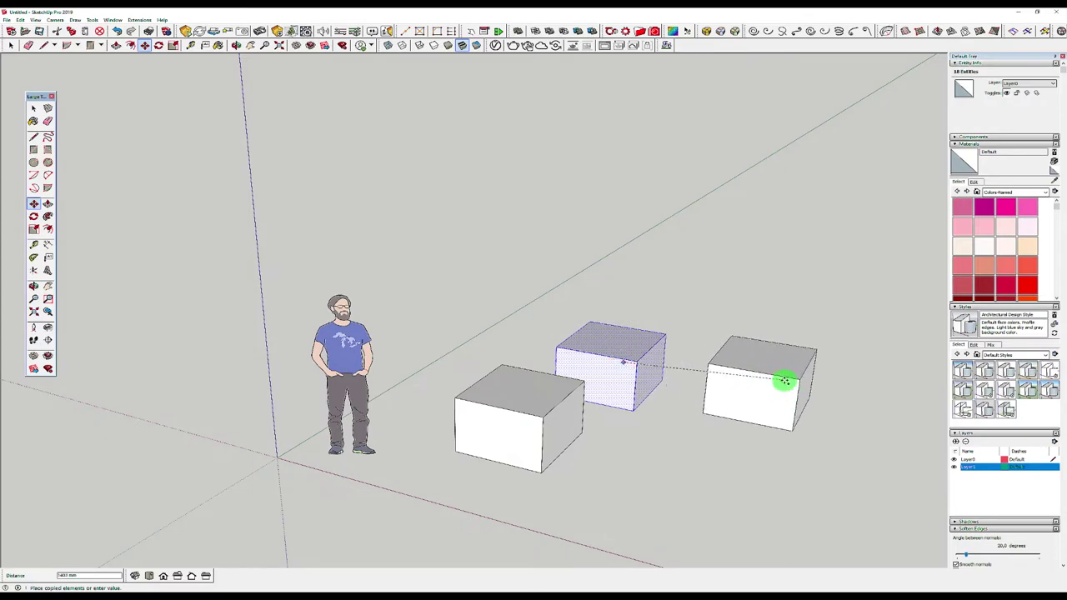
click(784, 380)
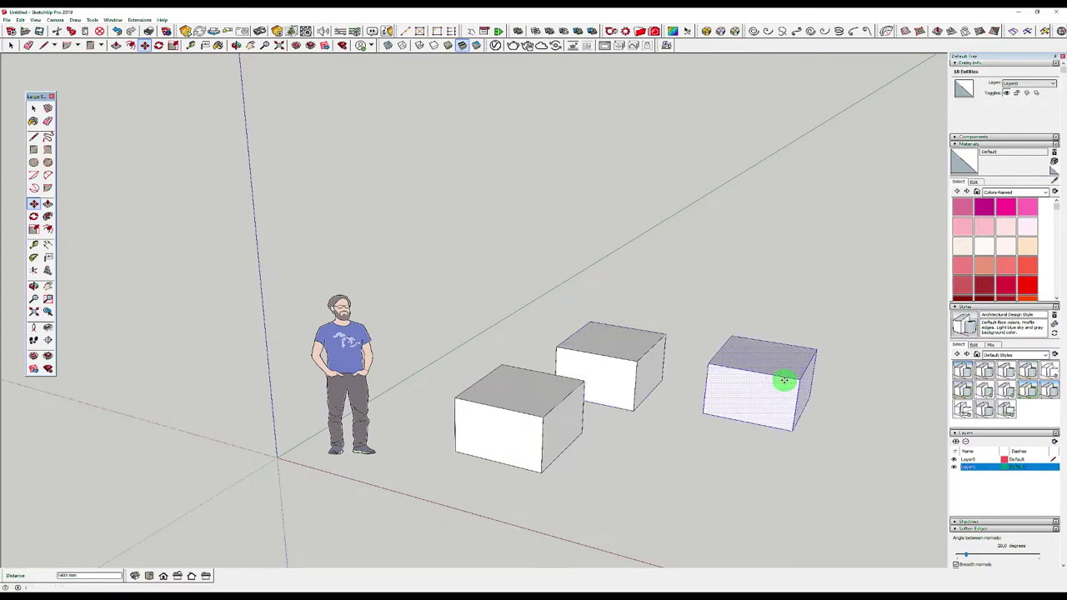
key(space)
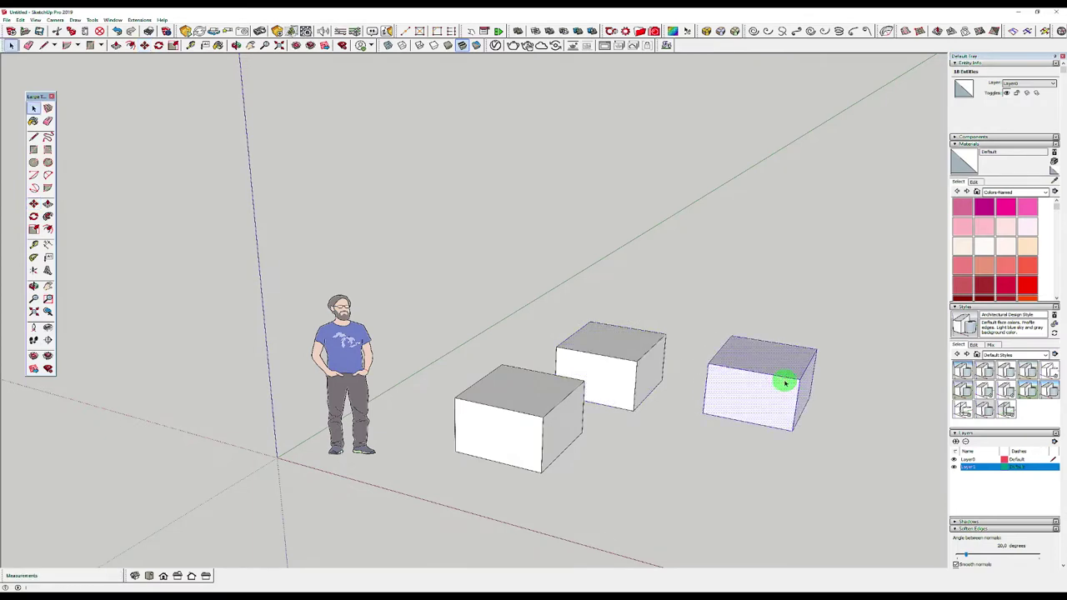
click(671, 427)
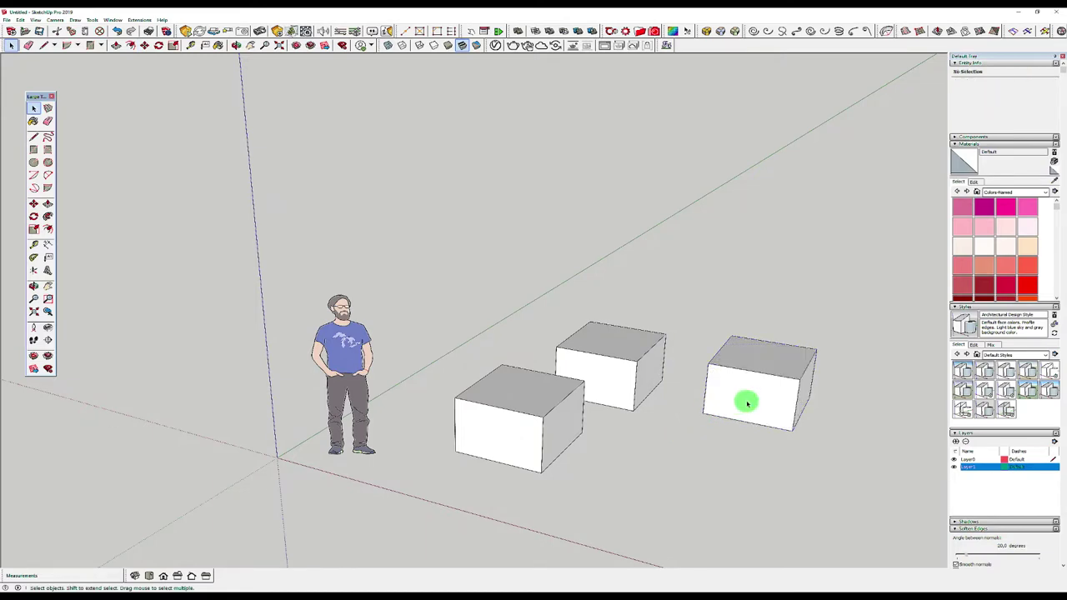
key(ctrl+z)
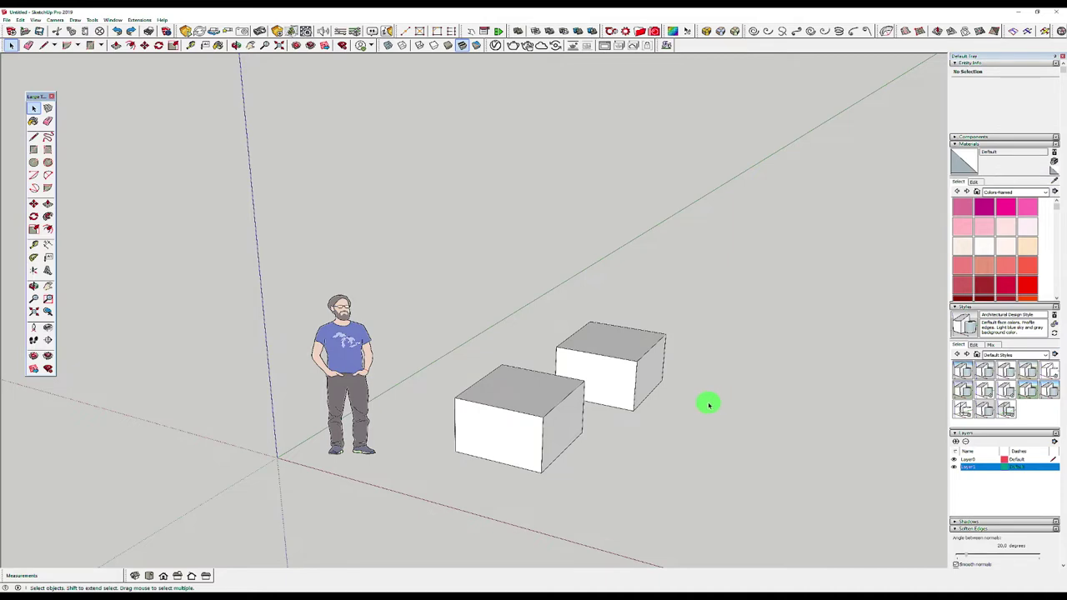
click(529, 404)
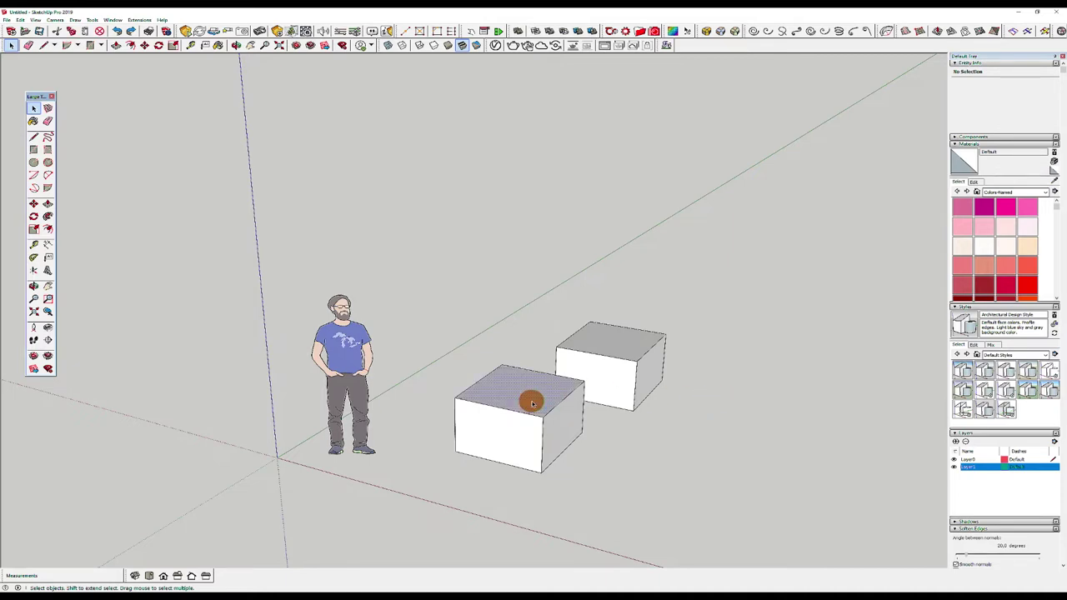
click(503, 423)
triple_click(503, 423)
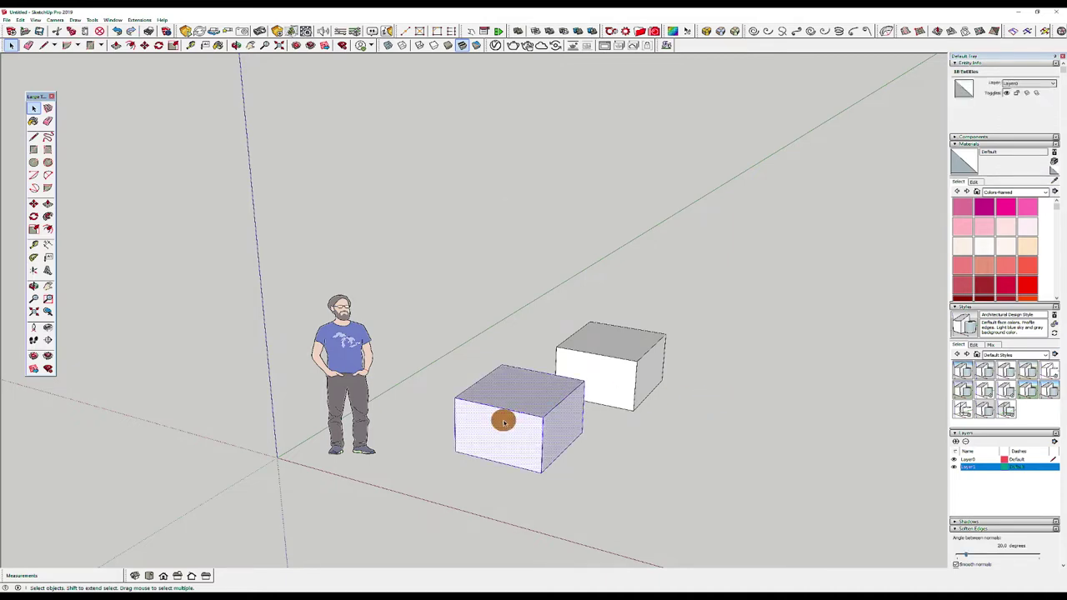
- Make the front box a group and assign it to Layer1
right_click(503, 422)
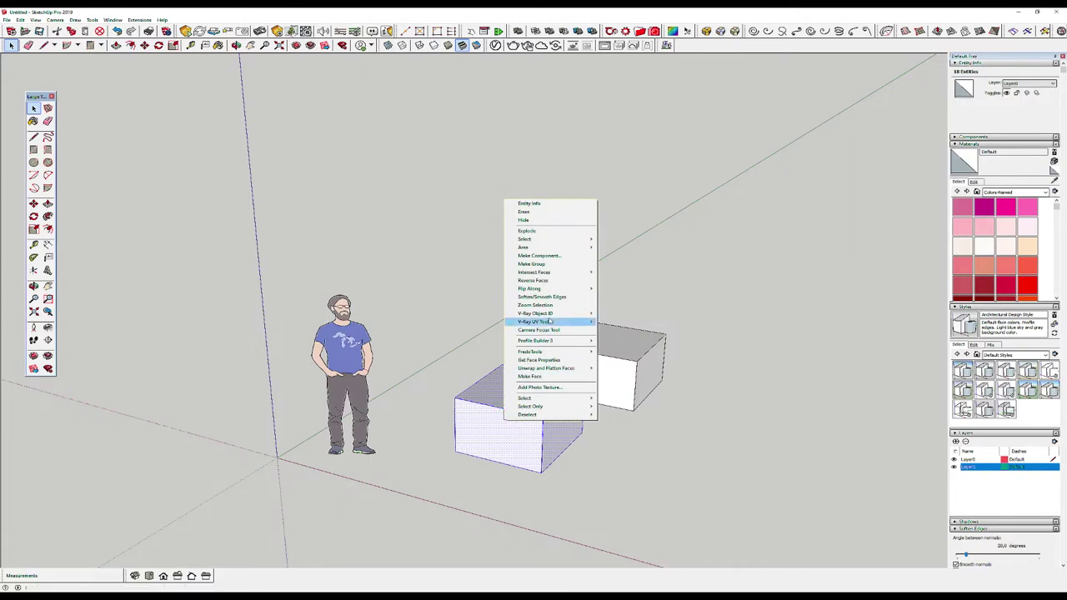
click(551, 264)
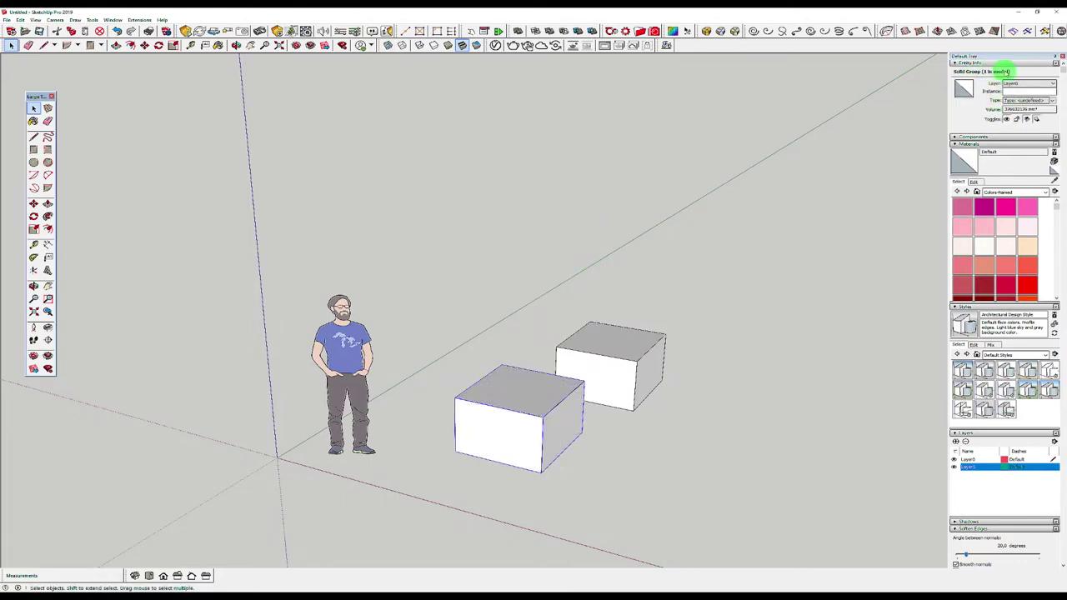
click(1027, 84)
click(1009, 98)
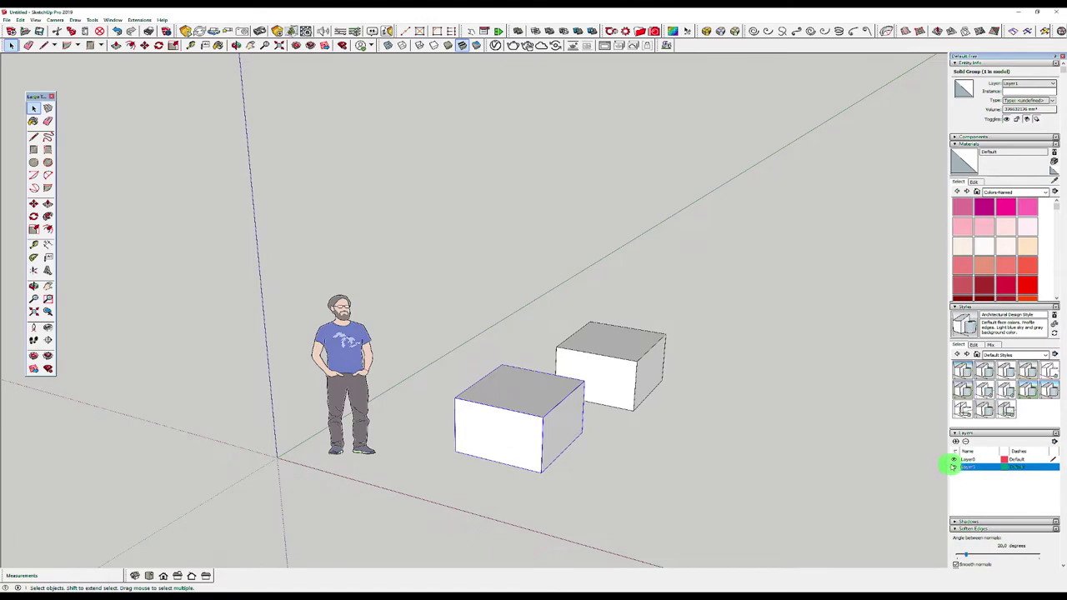
- Hide Layer1 and show it again to confirm the box toggles with it
click(954, 468)
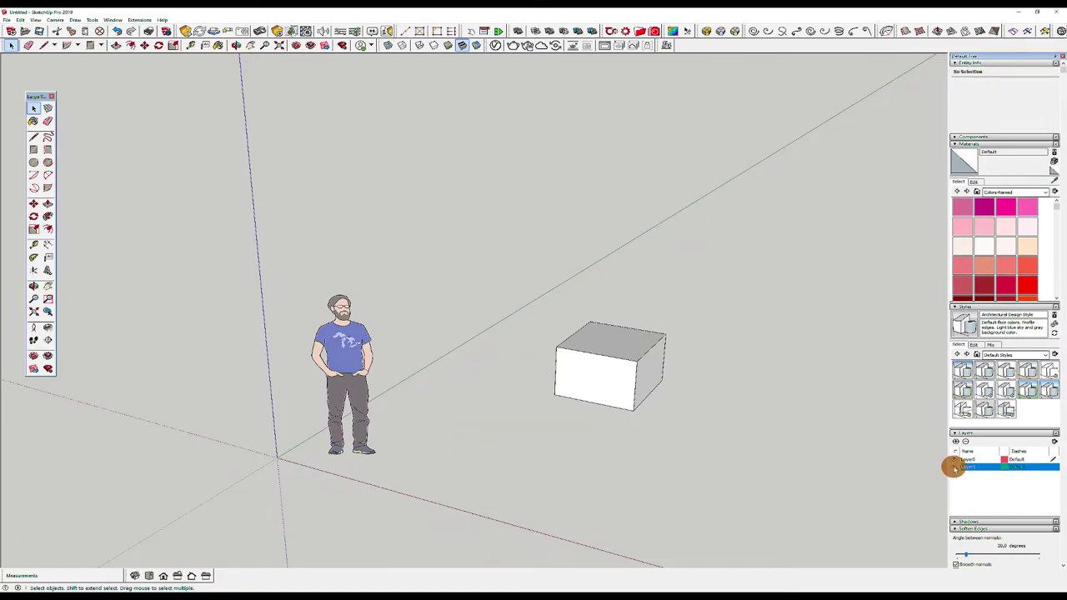
click(954, 468)
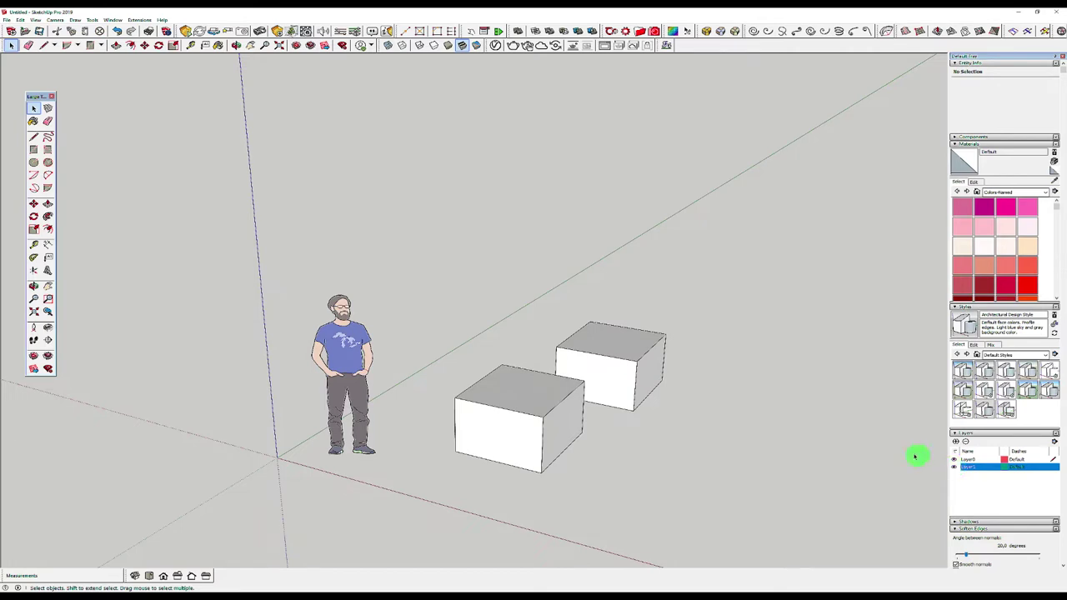
click(597, 343)
double_click(598, 346)
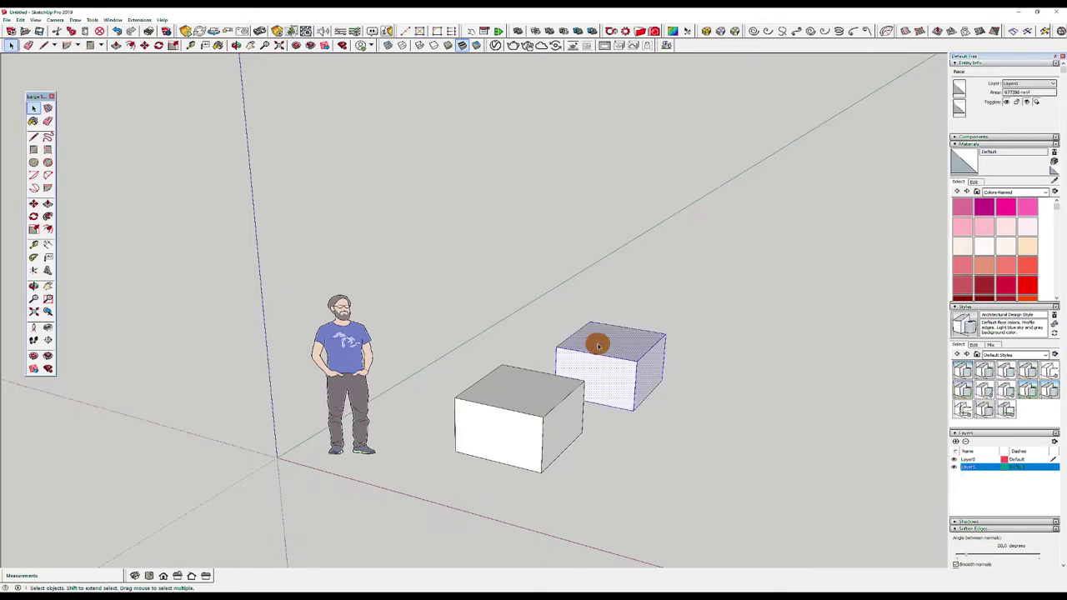
- Make the back box a component, editing its definition name to Component1
right_click(599, 347)
click(633, 401)
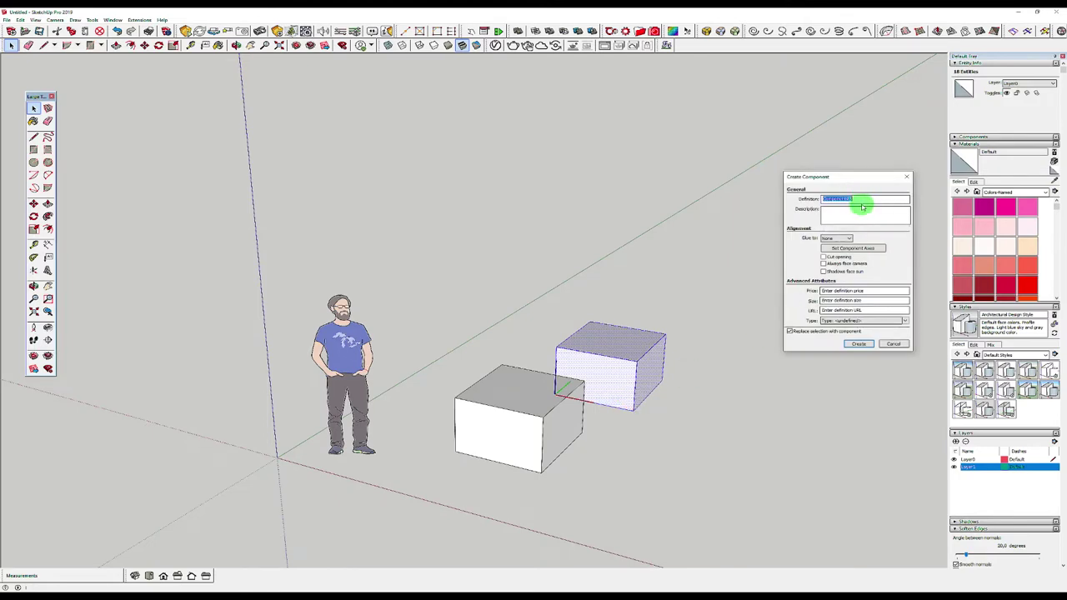
click(854, 198)
key(BackSpace)
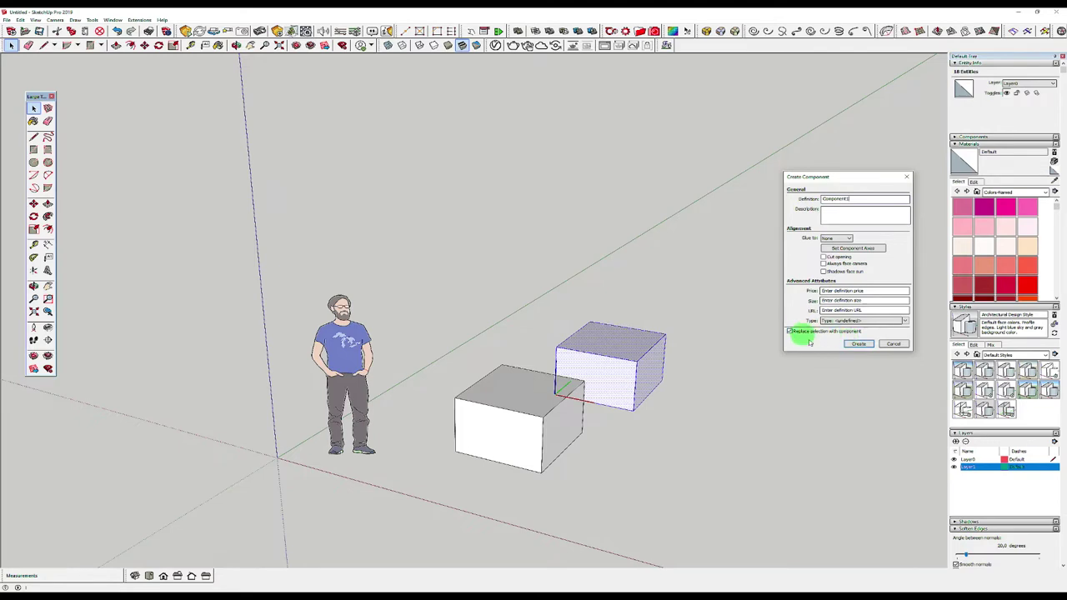
click(859, 344)
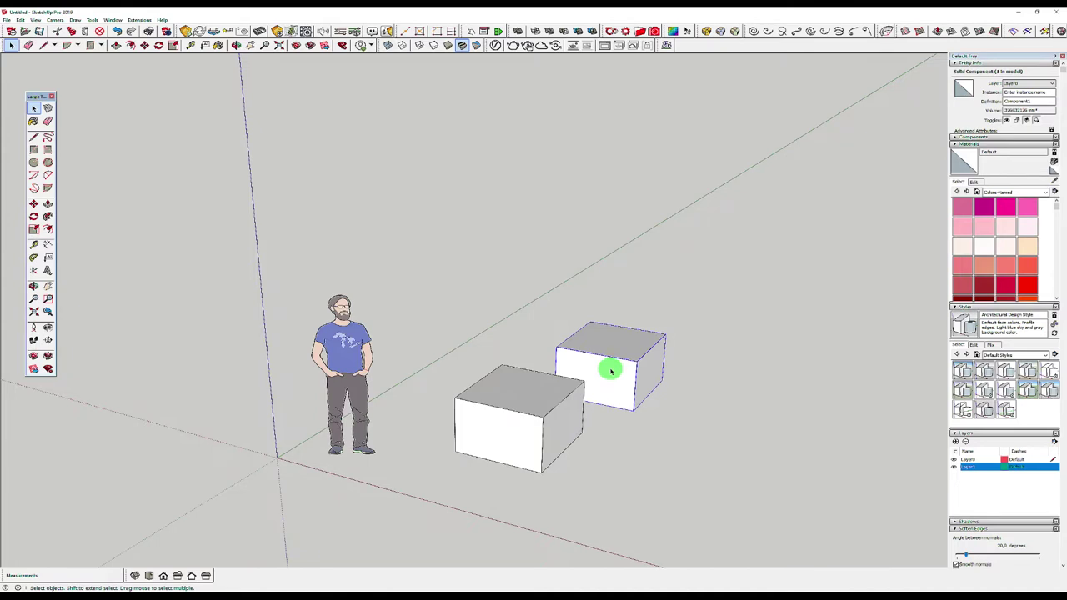
- Shift the component box slightly right, then place a copy of it farther right
key(m)
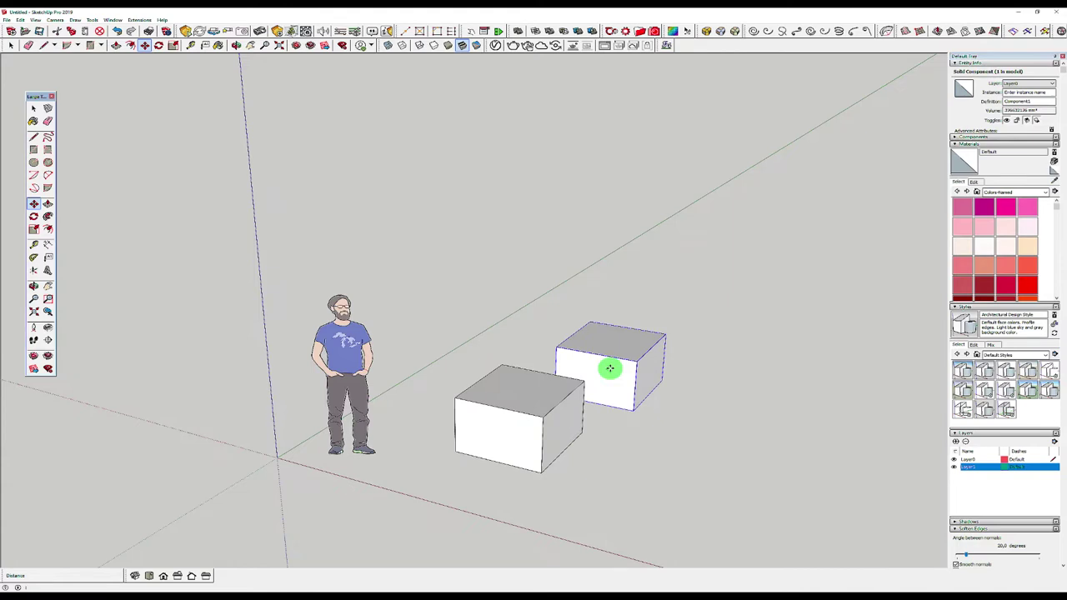
click(609, 368)
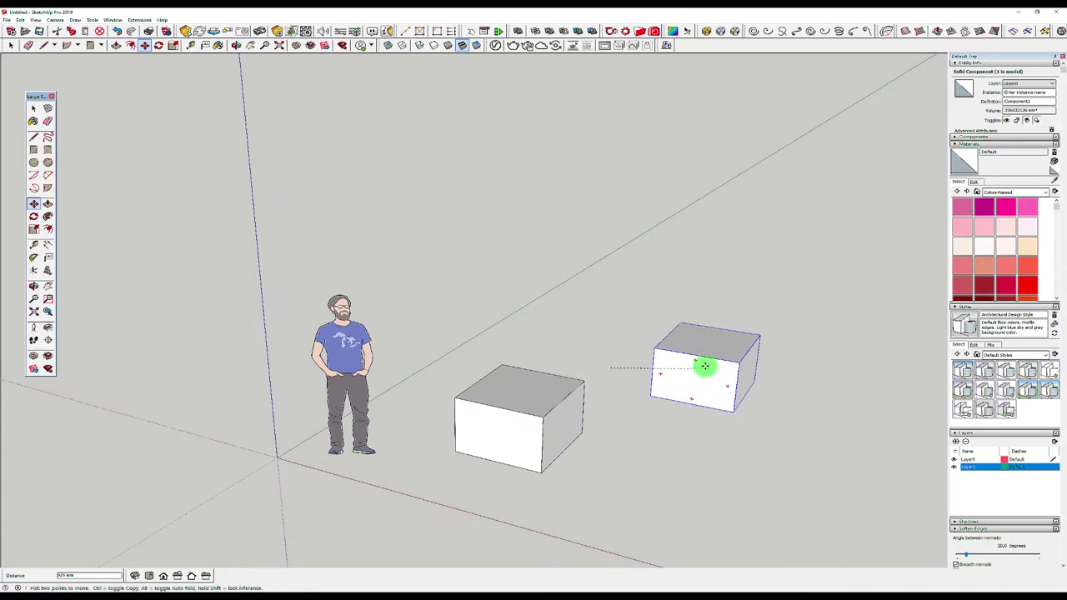
click(639, 353)
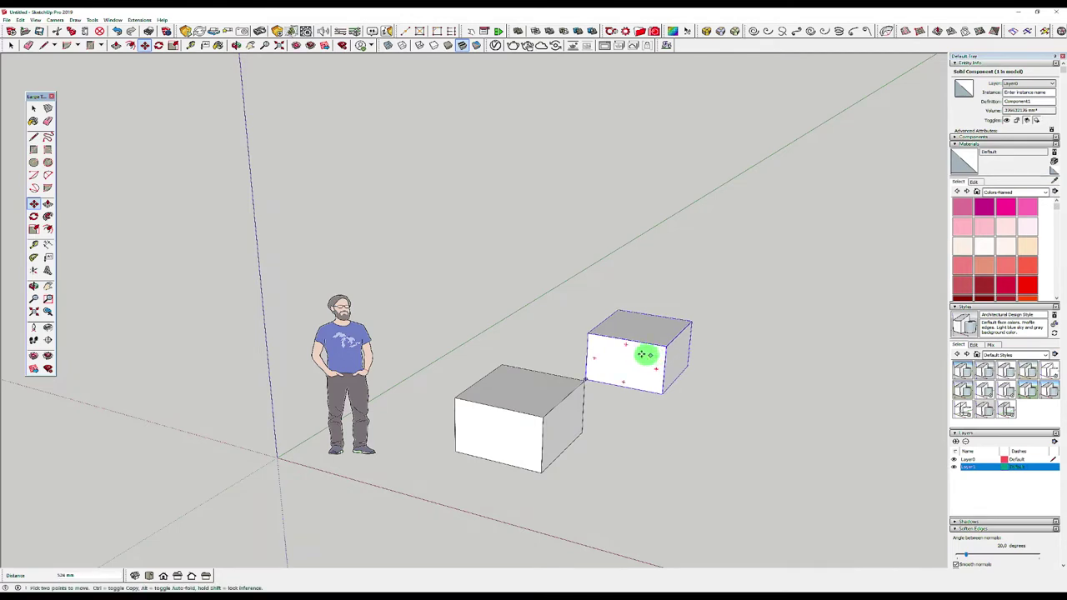
click(618, 356)
key(ctrl)
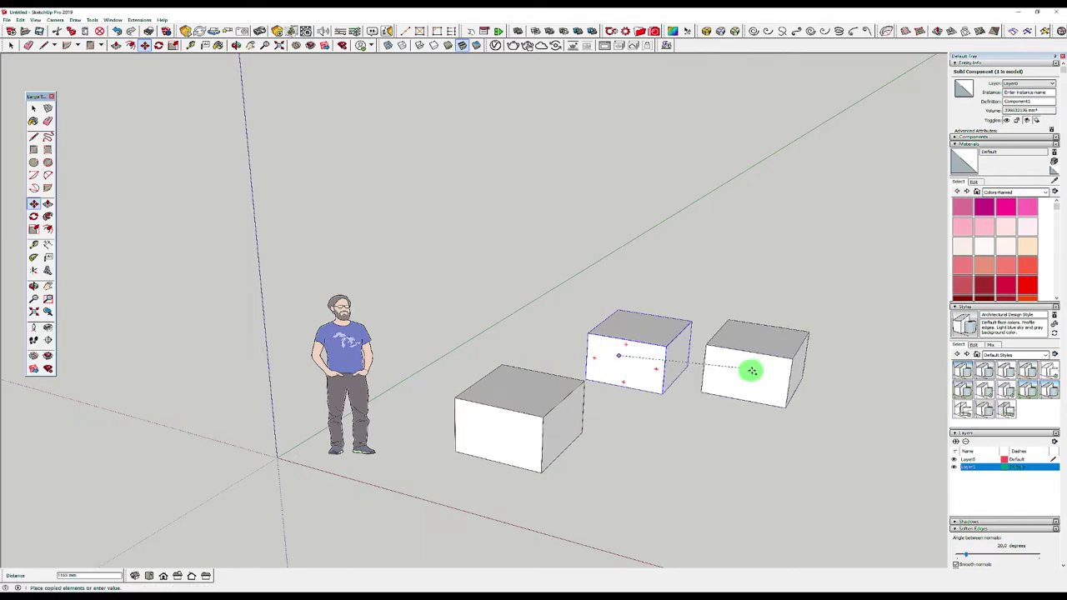
click(765, 374)
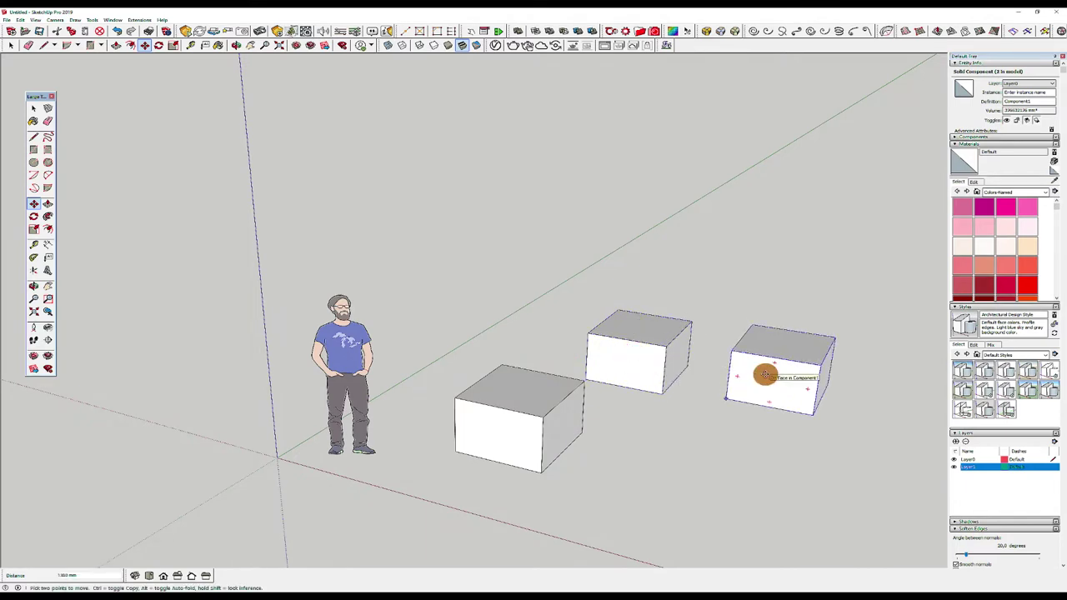
key(space)
- Reselect the middle box and open its component for editing
shift+click(628, 356)
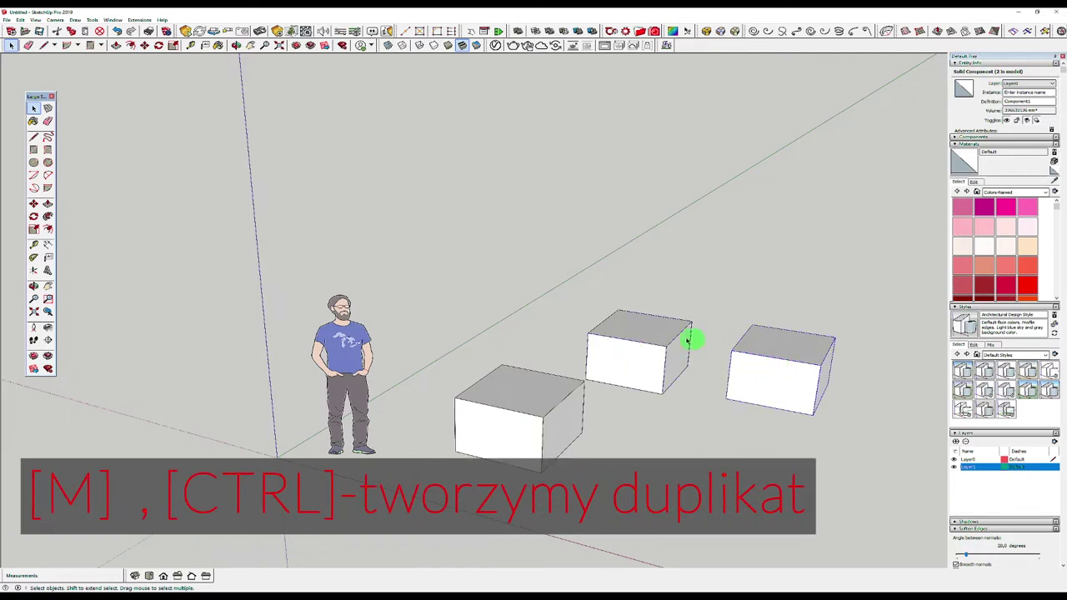
click(791, 374)
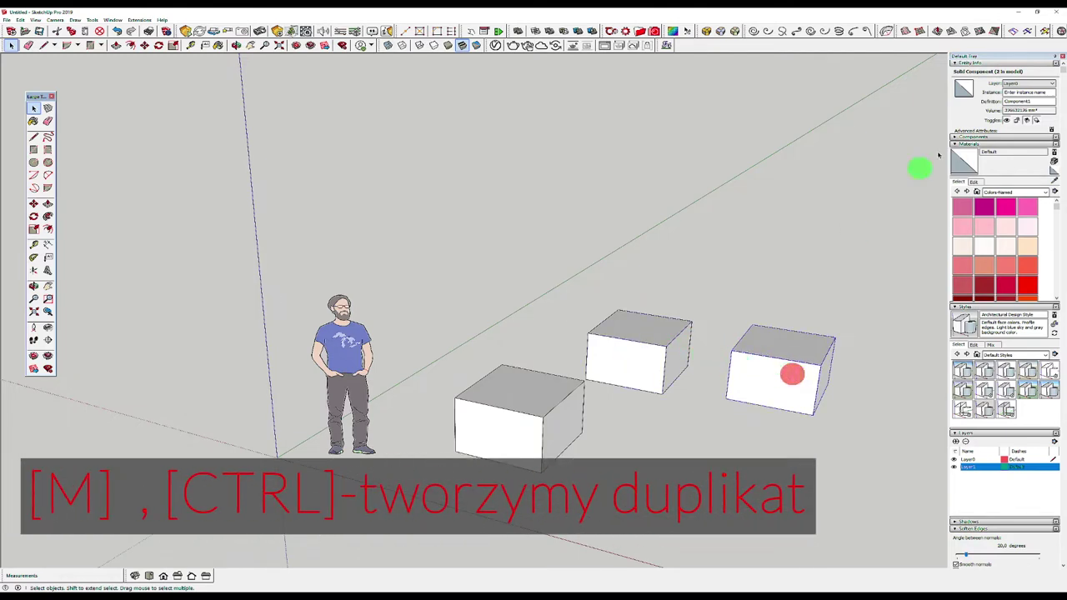
shift+click(643, 362)
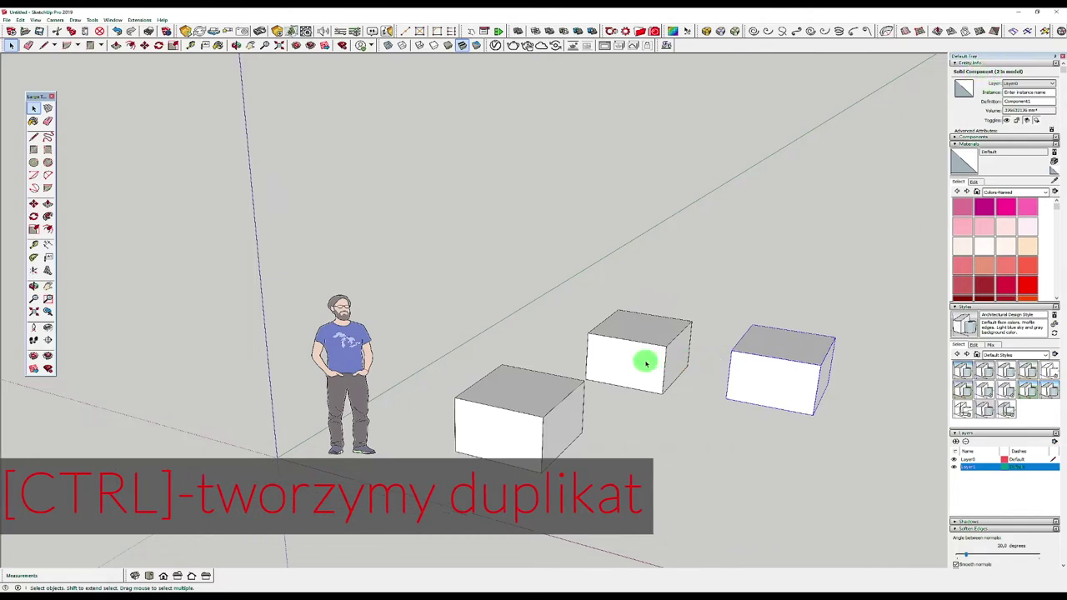
double_click(645, 362)
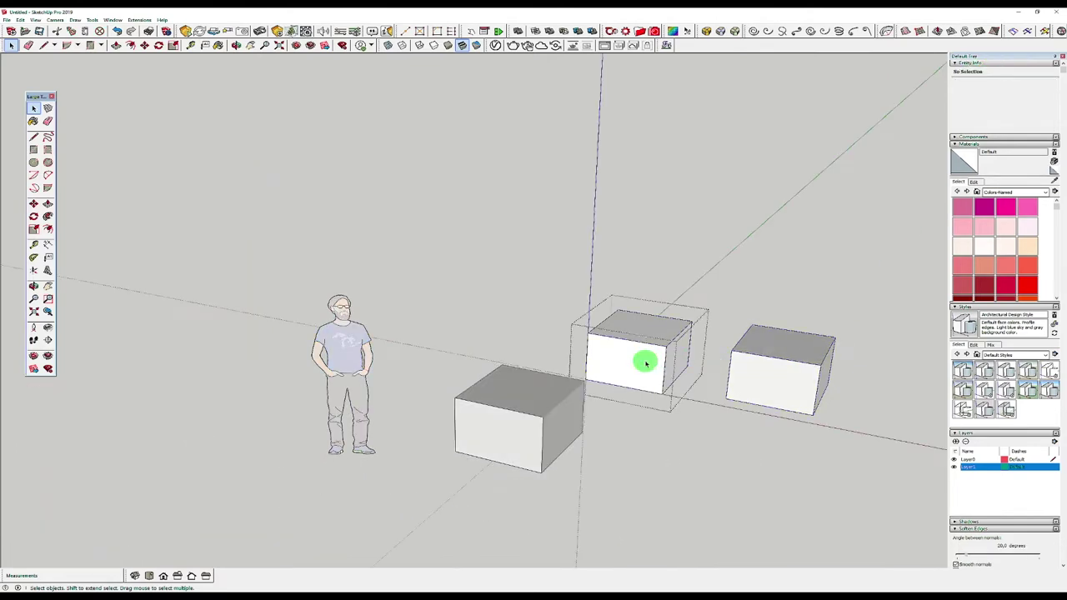
- Leave component editing and apply Make Unique to the middle box
right_click(646, 364)
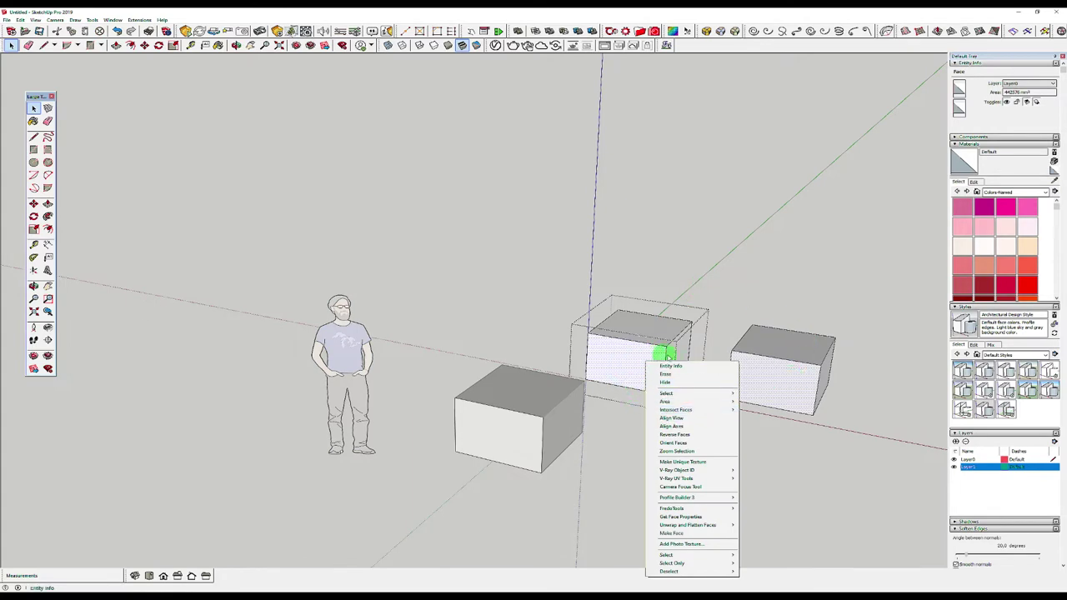
click(737, 279)
click(663, 340)
right_click(643, 346)
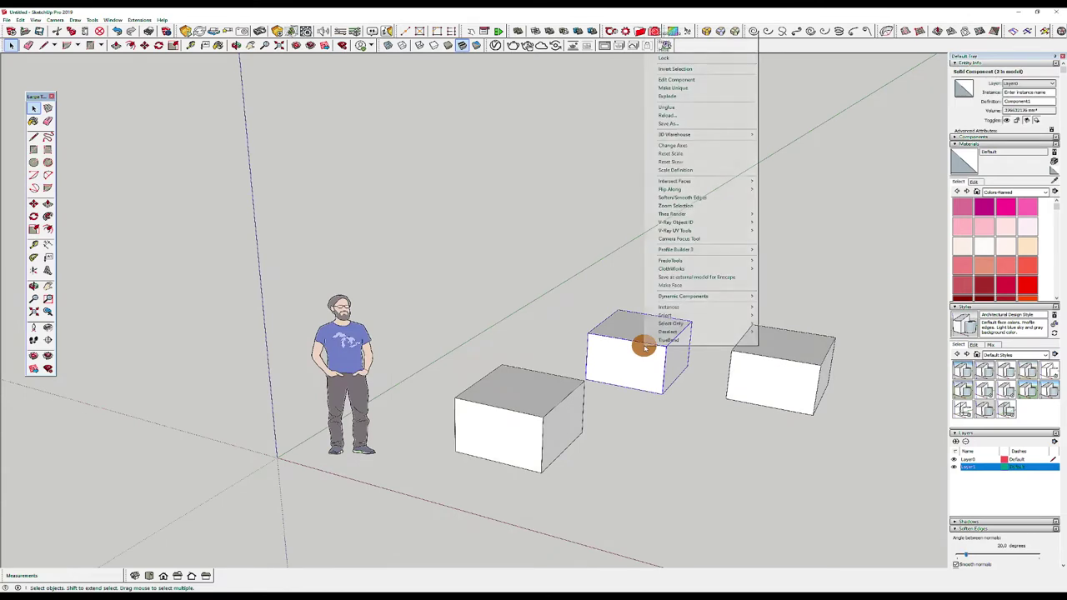
click(680, 91)
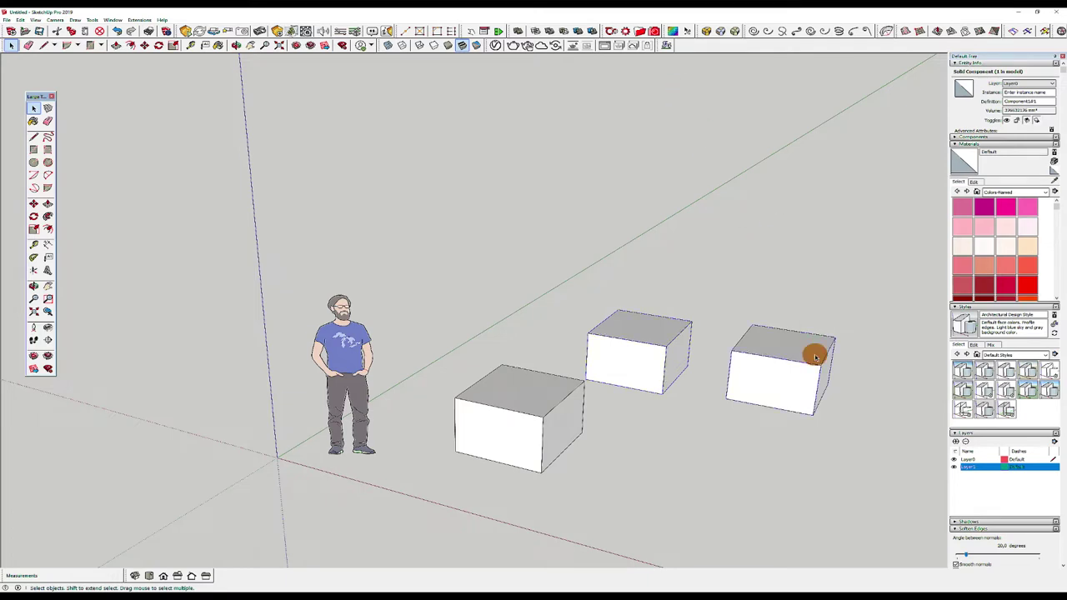
- Reselect the middle box and enter Edit Component on it
click(643, 337)
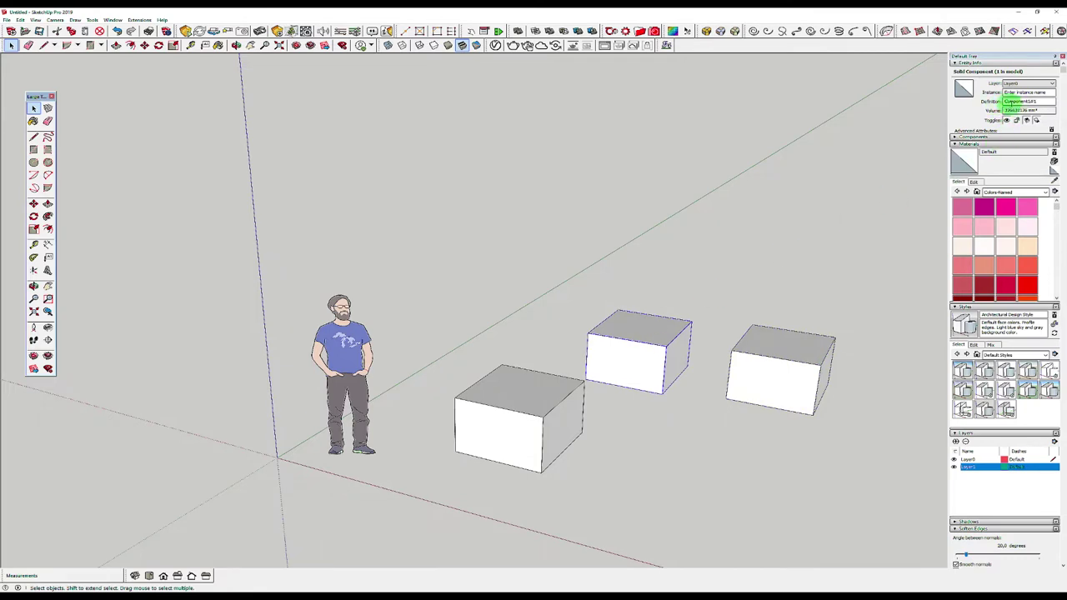
click(845, 360)
shift+click(783, 381)
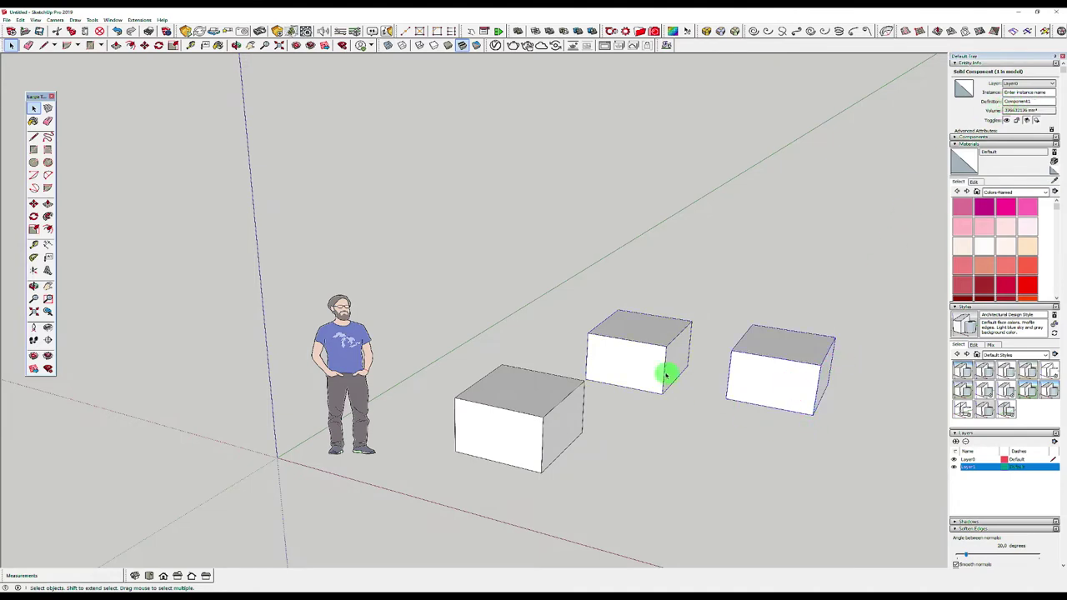
ctrl+click(639, 363)
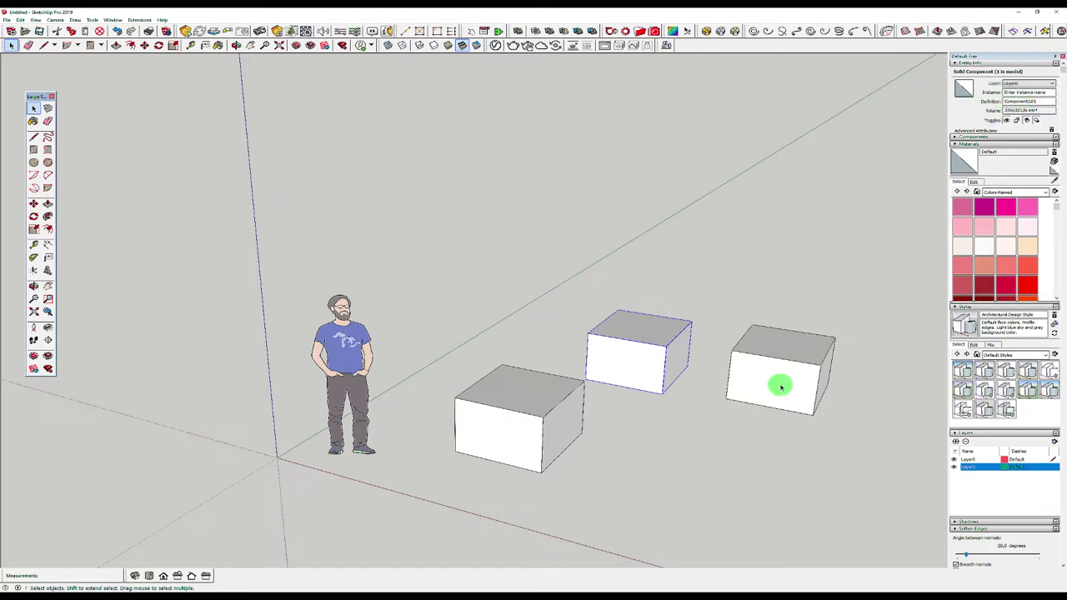
right_click(648, 353)
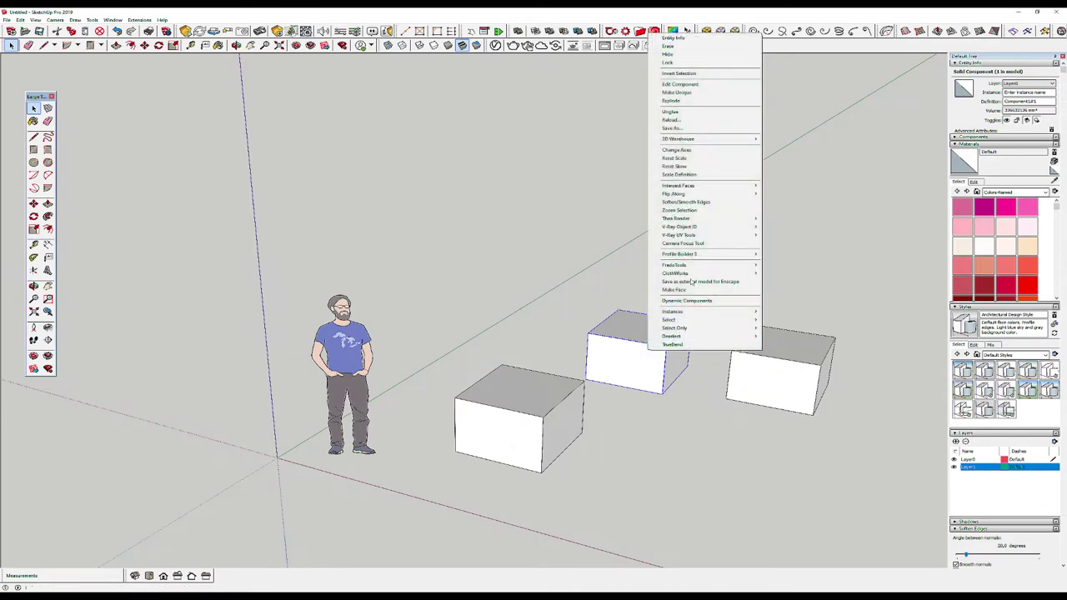
click(680, 84)
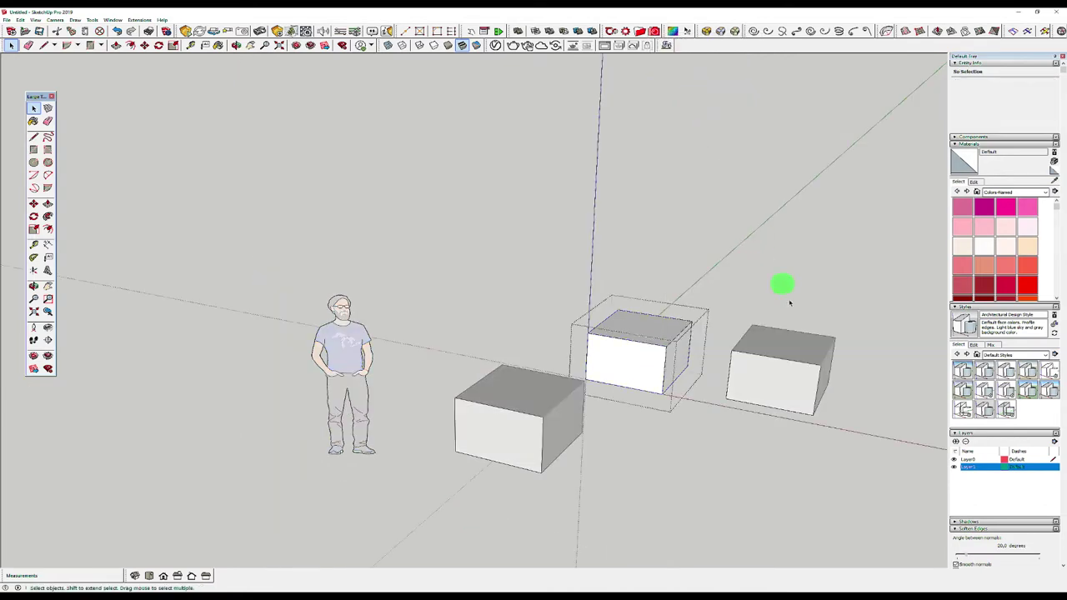
- Move the middle box's front face backward to make it shallower
click(641, 371)
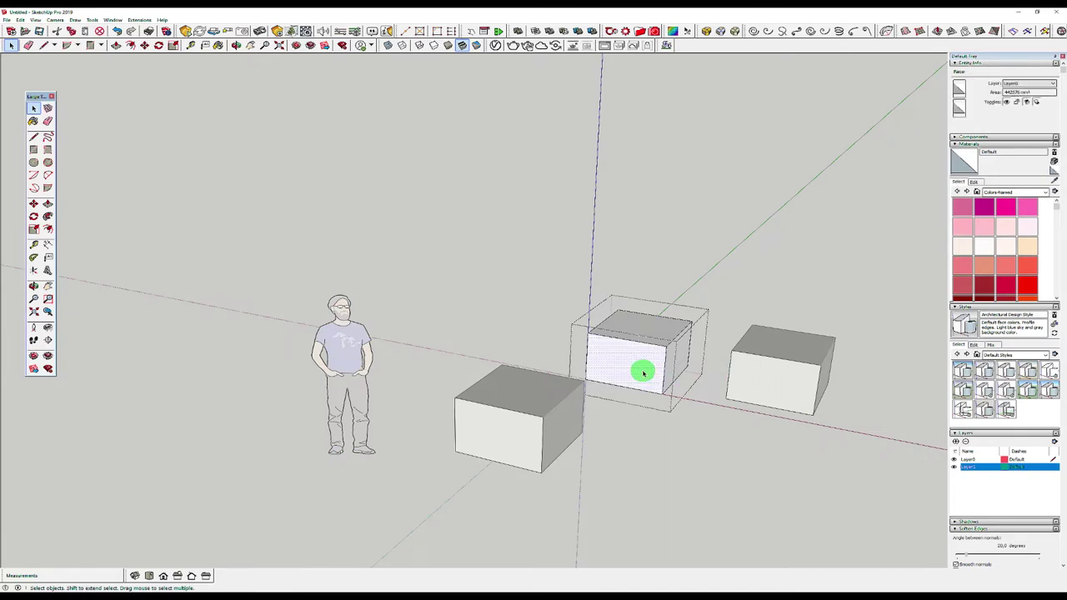
key(m)
click(641, 370)
click(657, 353)
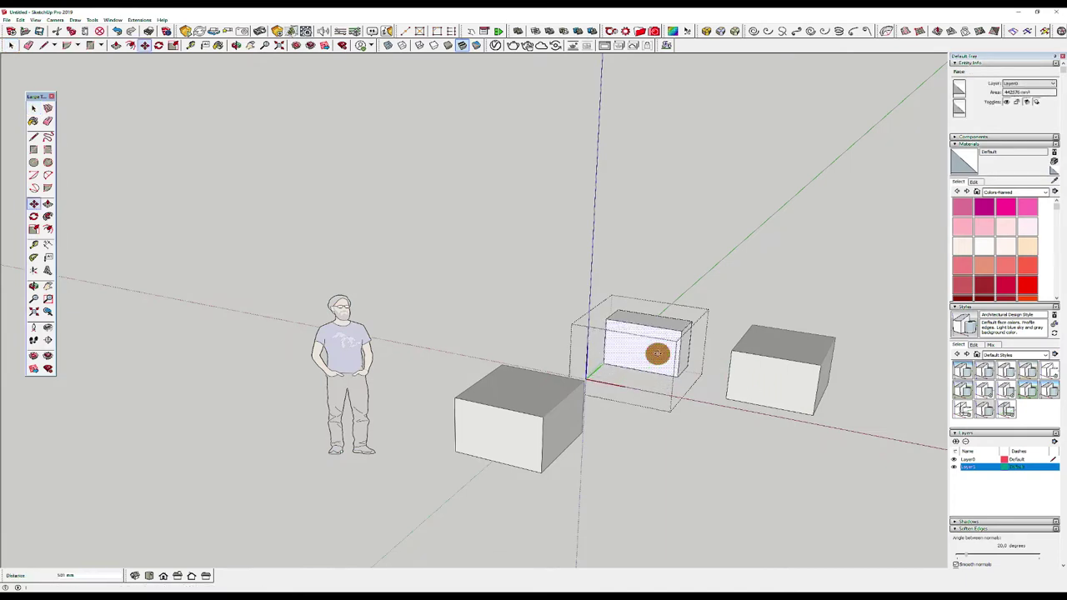
click(734, 442)
key(o)
middle_drag(611, 331, 612, 333)
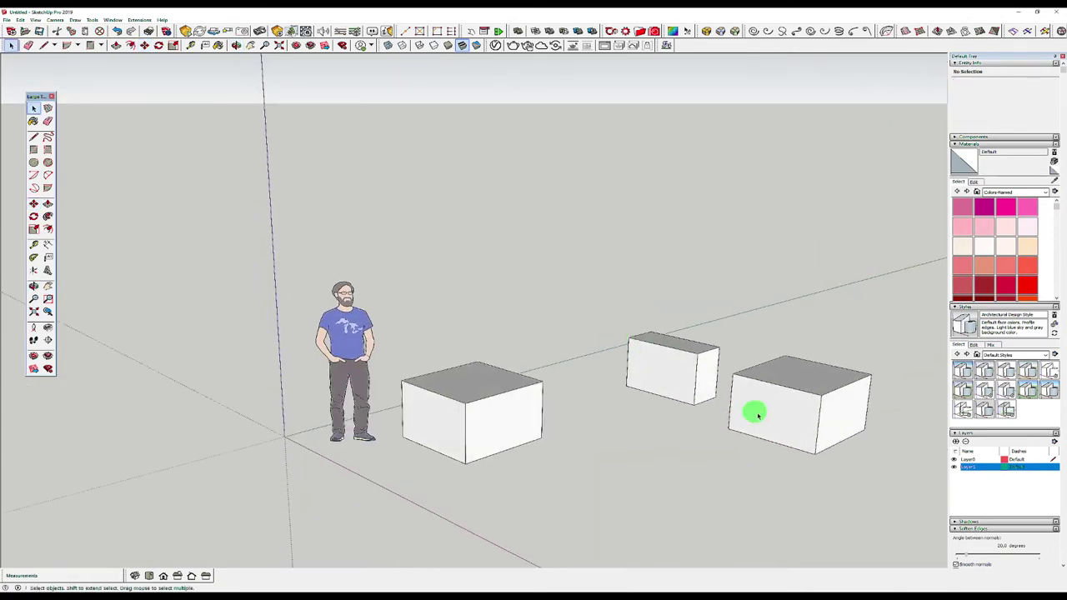
- Pan over and copy the larger right-hand box to a spot just to its right
click(792, 427)
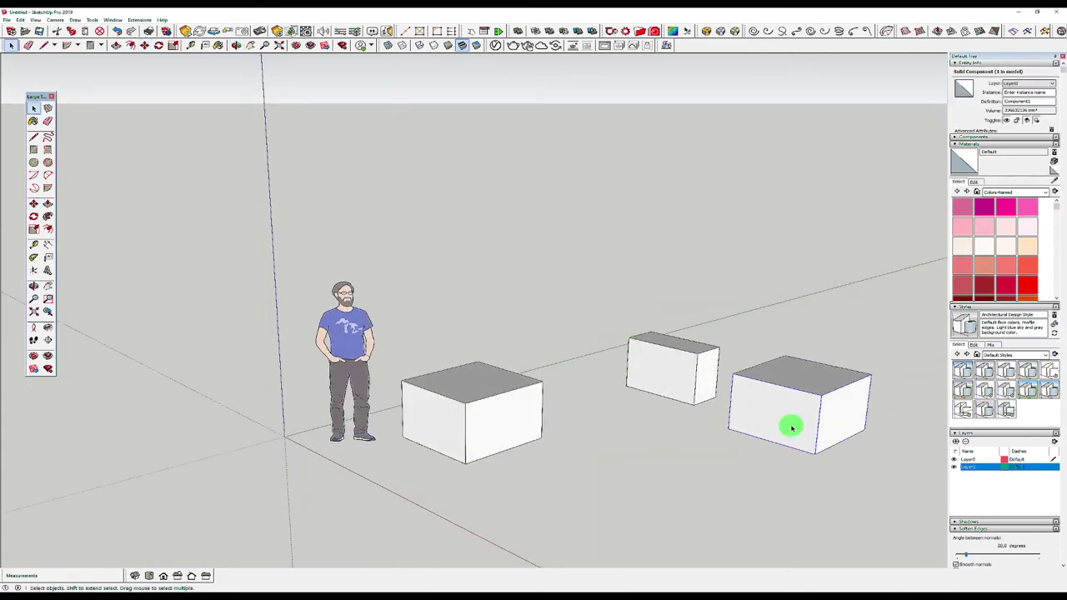
mouse_move(792, 426)
shift+middle_down()
mouse_move(614, 383)
mouse_move(474, 433)
shift+middle_up()
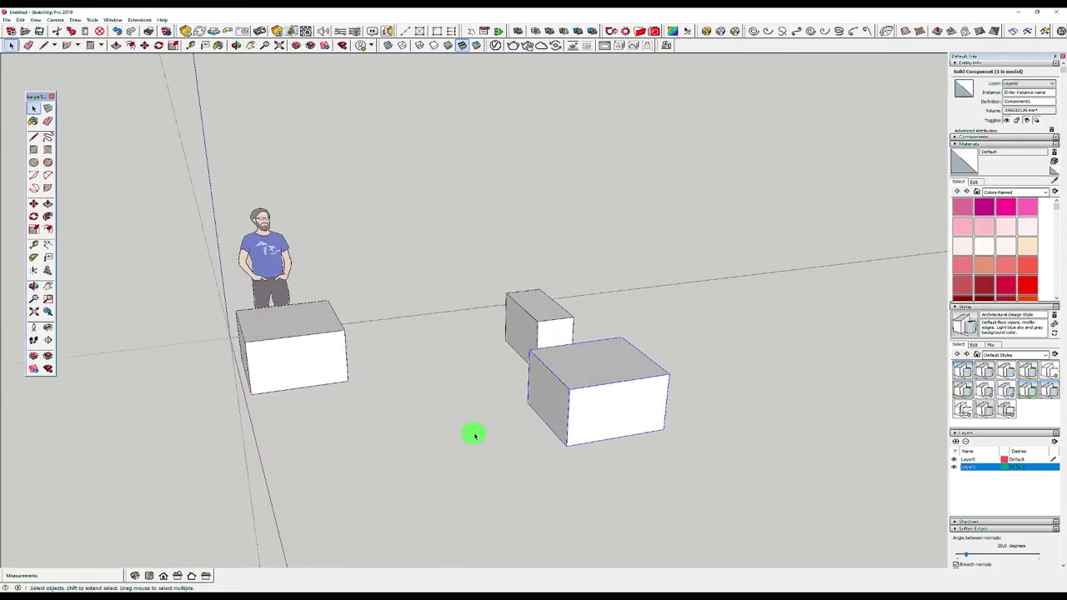
key(m)
click(613, 405)
key(ctrl)
click(764, 384)
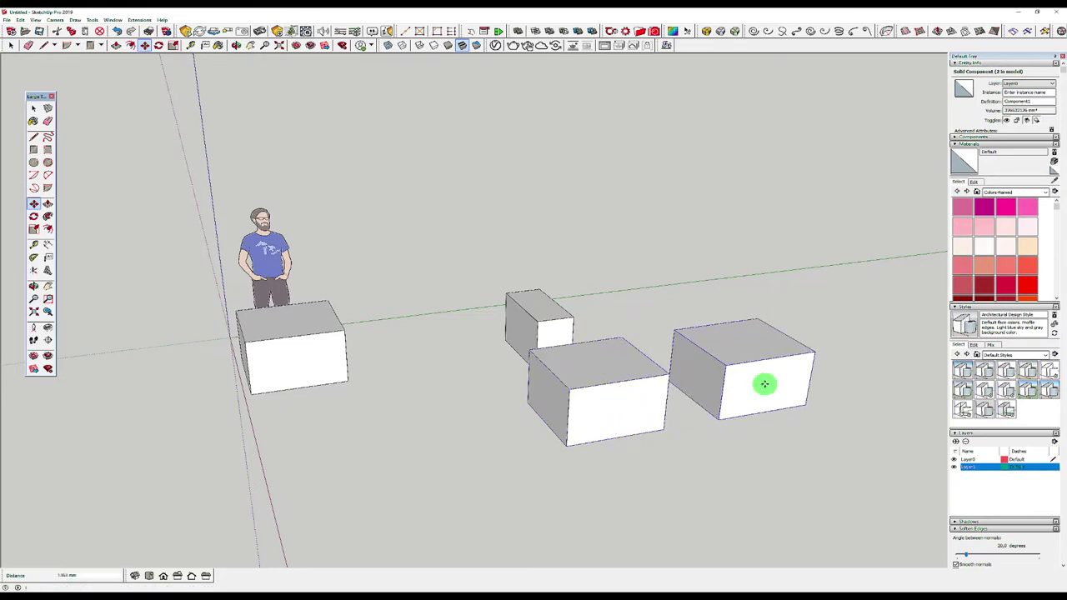
key(space)
- Select the middle and right boxes and bring up the selected box's context menu
click(616, 401)
shift+click(757, 397)
click(618, 399)
right_click(619, 398)
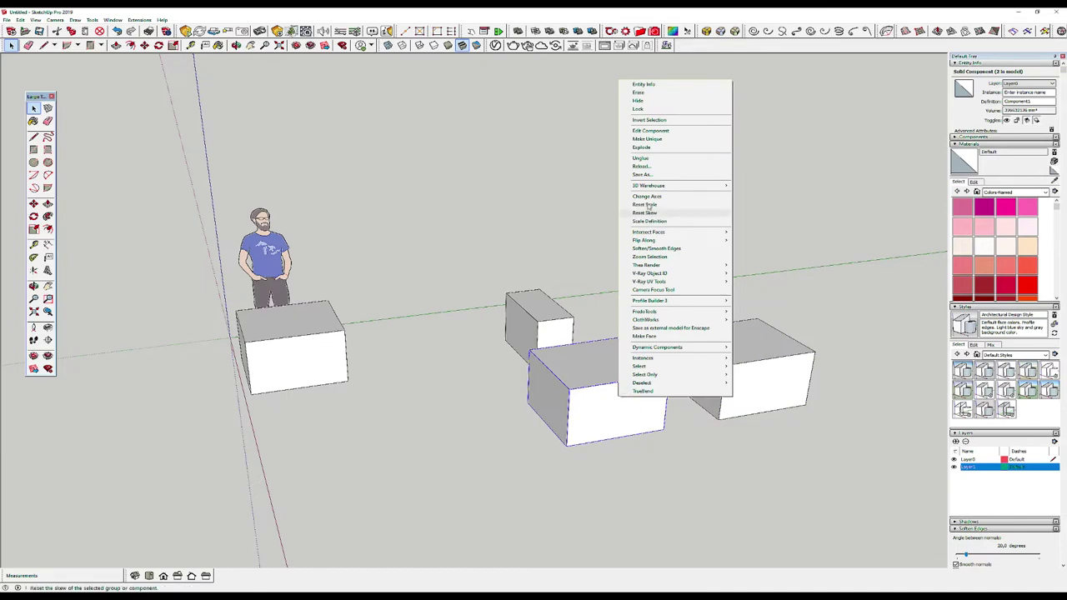
click(651, 130)
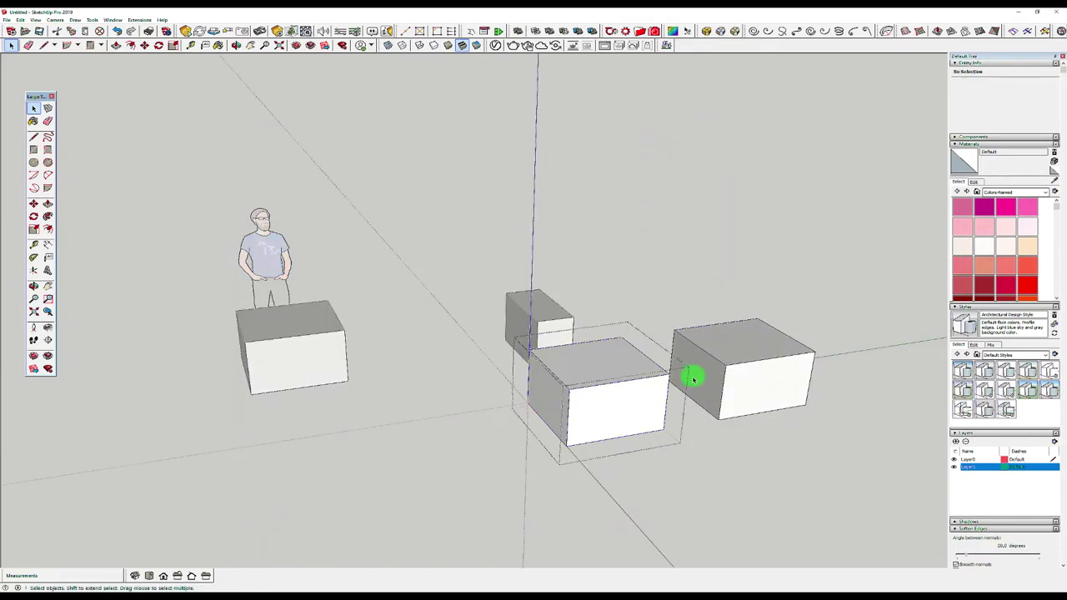
click(738, 397)
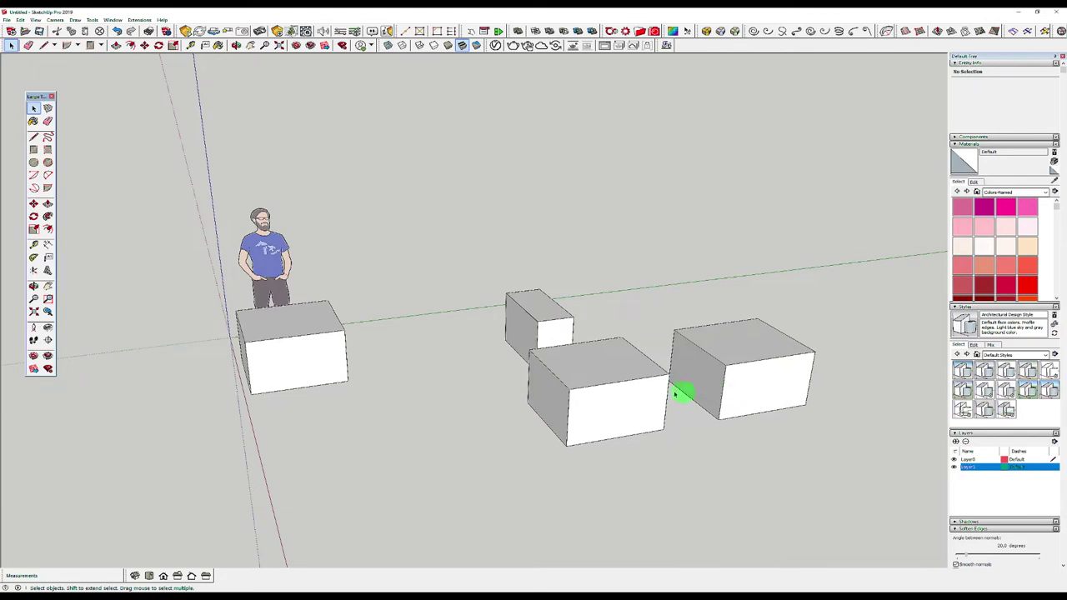
double_click(622, 395)
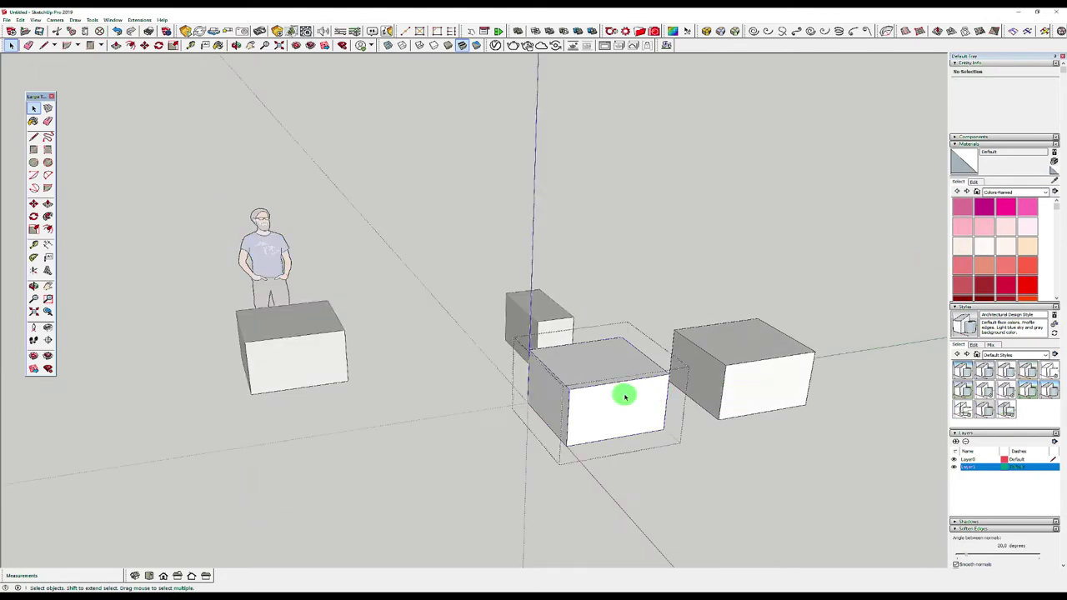
right_click(625, 397)
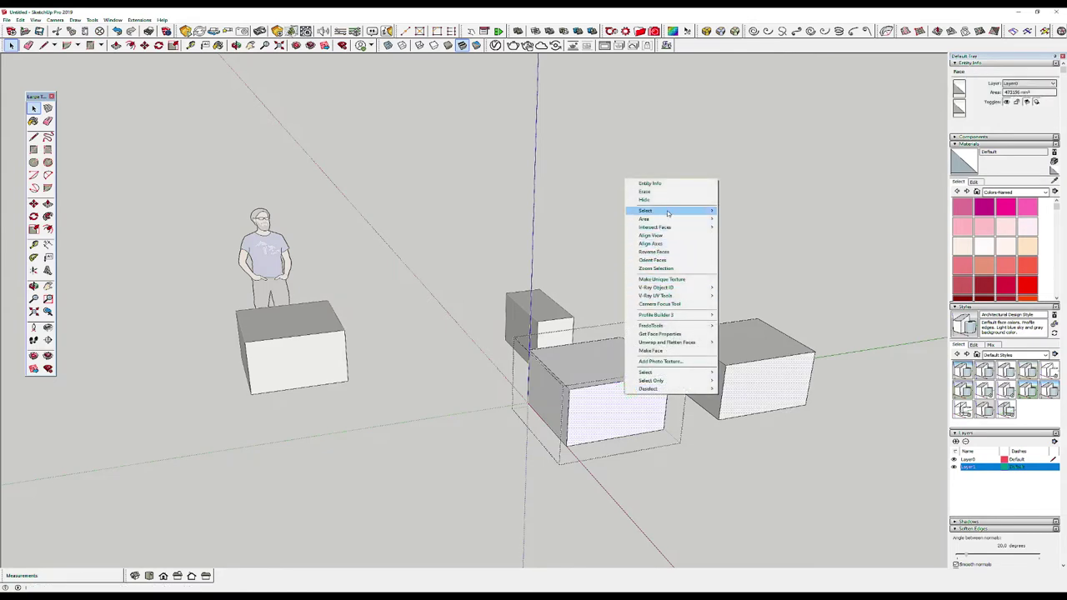
click(606, 417)
click(722, 496)
click(613, 423)
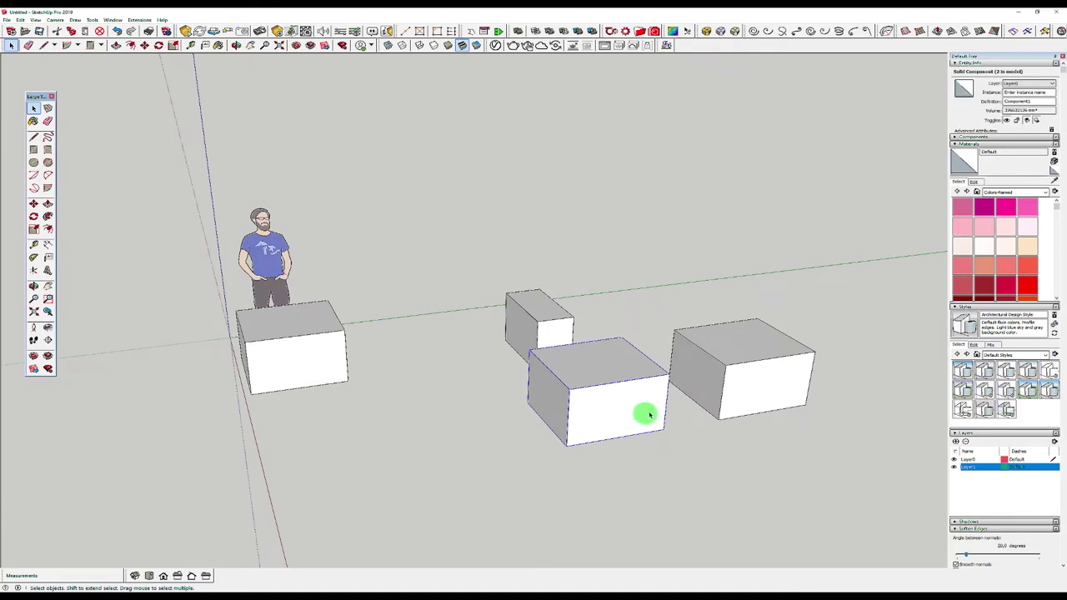
shift+click(744, 394)
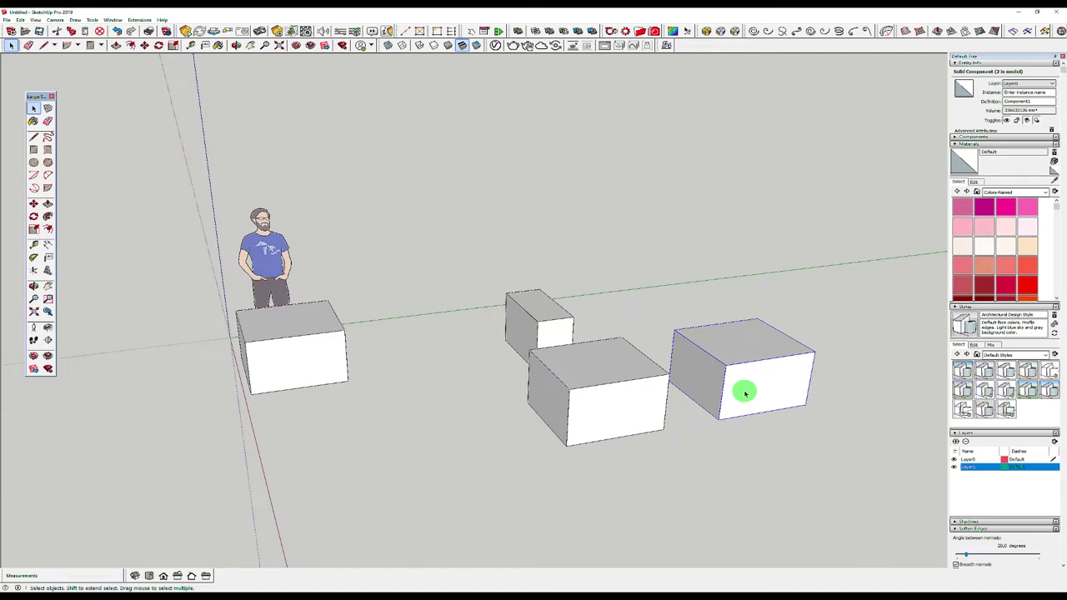
- Edit the shared component and move its front face outward, lengthening both linked boxes
right_click(744, 394)
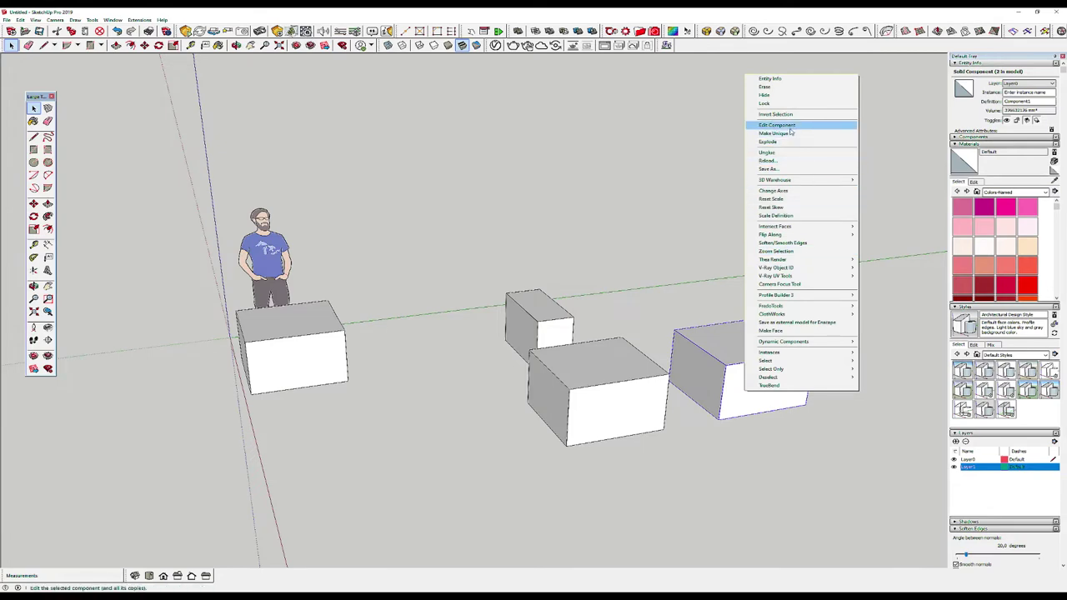
click(789, 129)
click(762, 388)
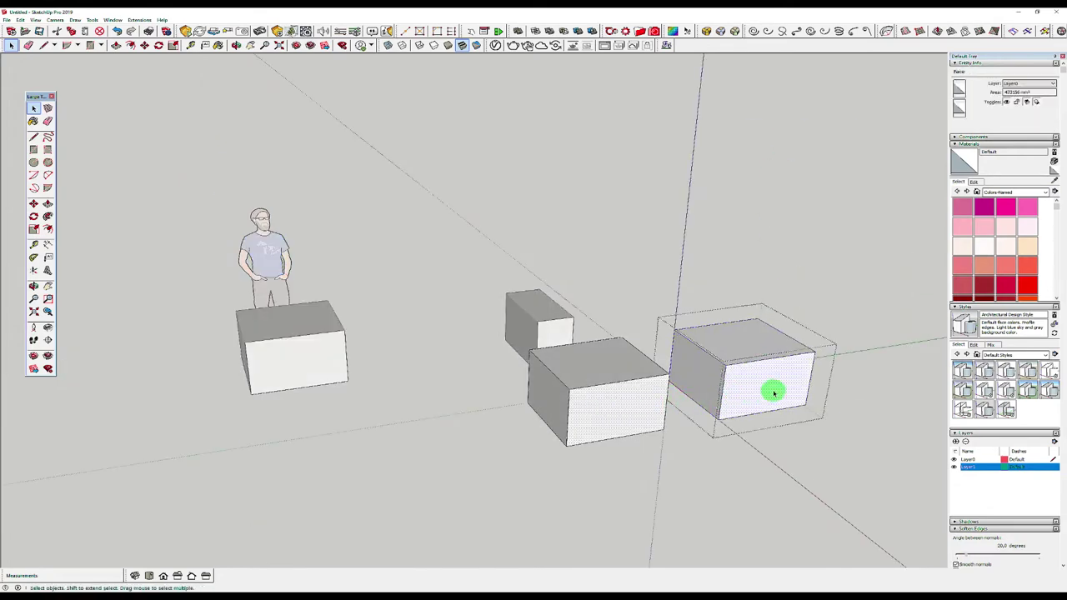
key(m)
click(767, 390)
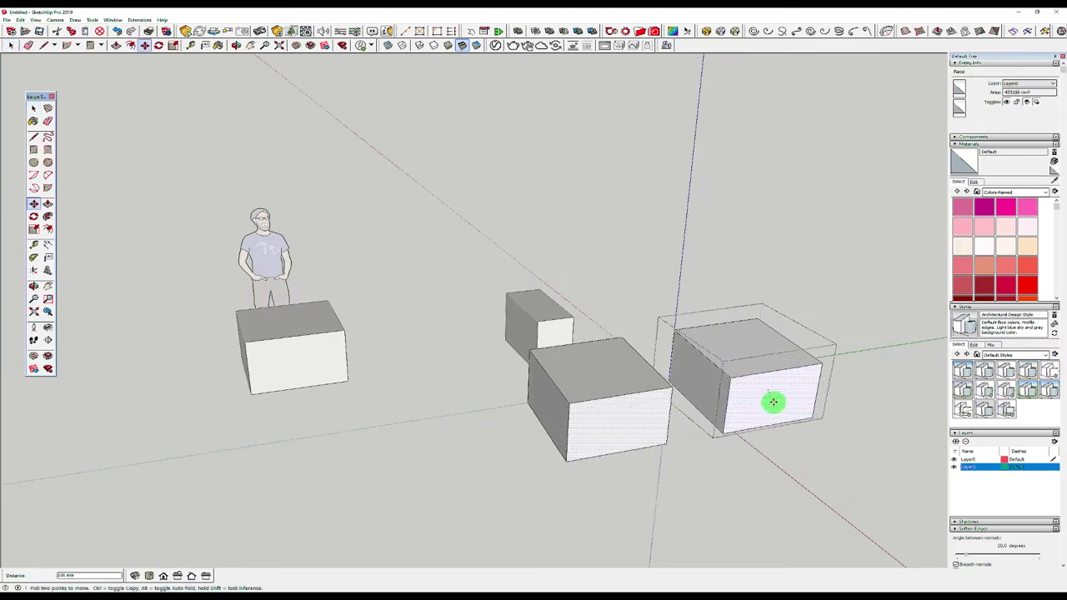
click(807, 414)
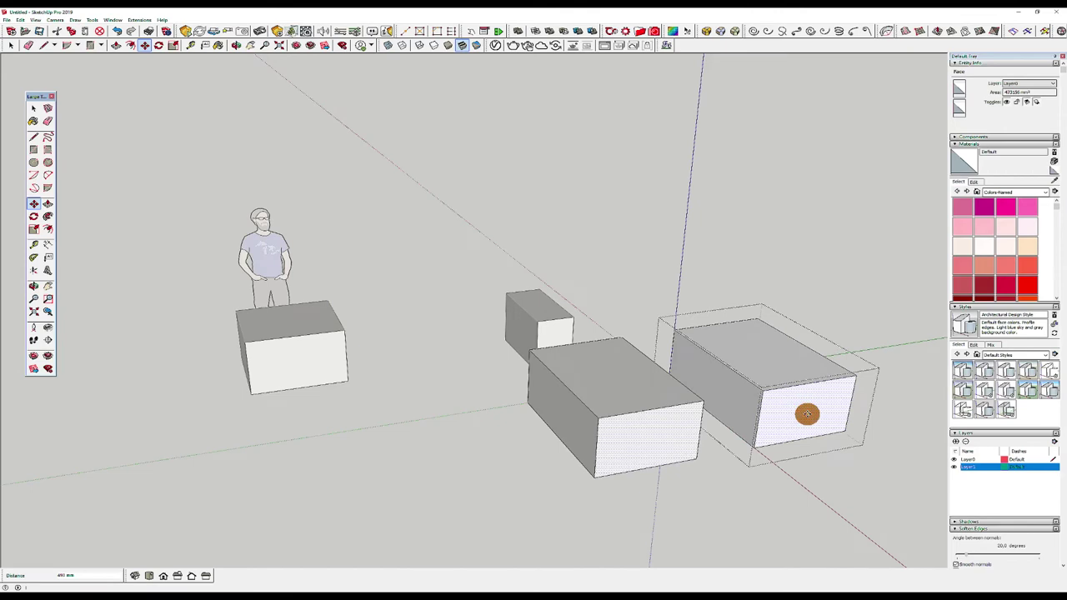
key(space)
click(786, 464)
middle_drag(785, 464, 905, 415)
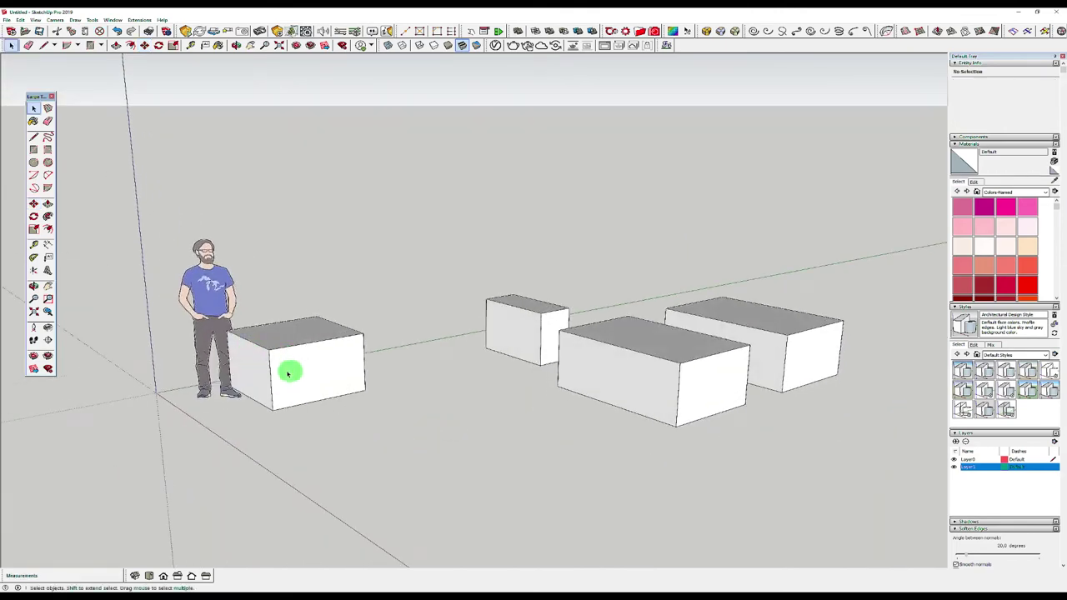
click(306, 375)
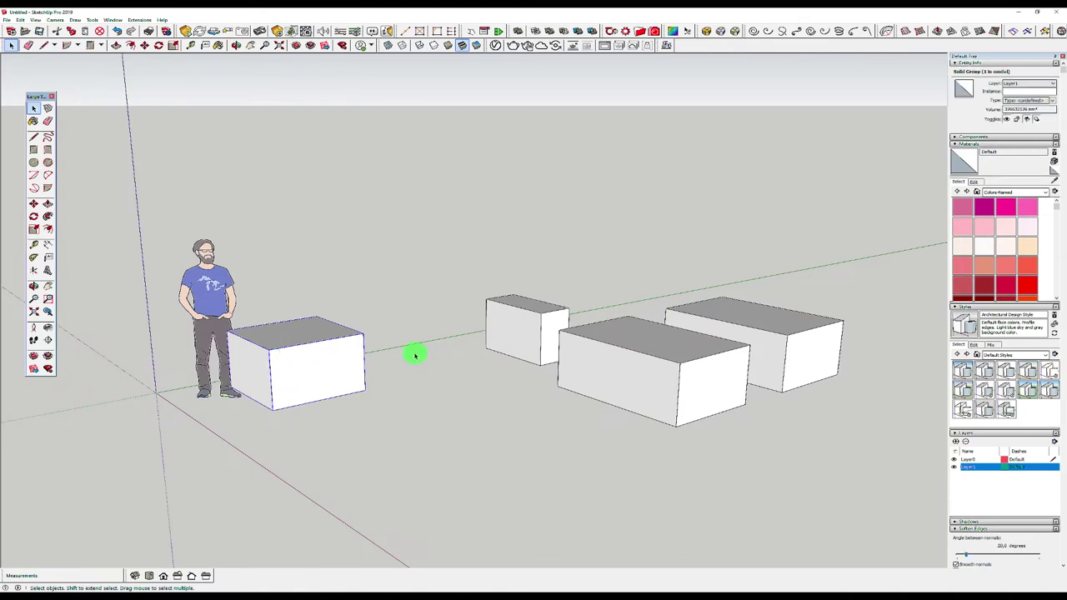
- Copy the box beside the figure and place the copy in front of it
key(m)
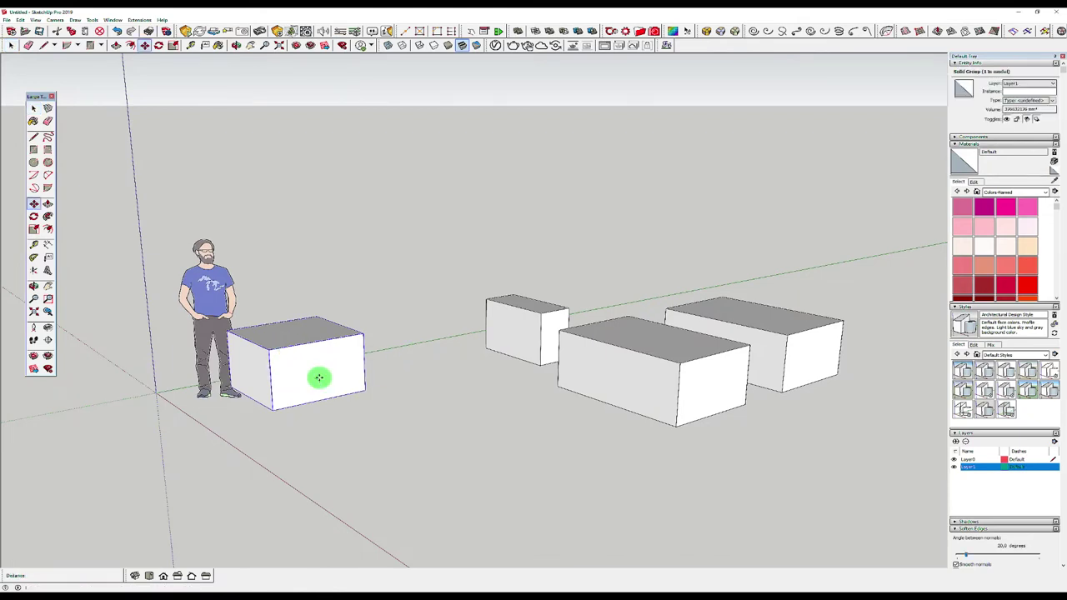
key(ctrl)
click(318, 378)
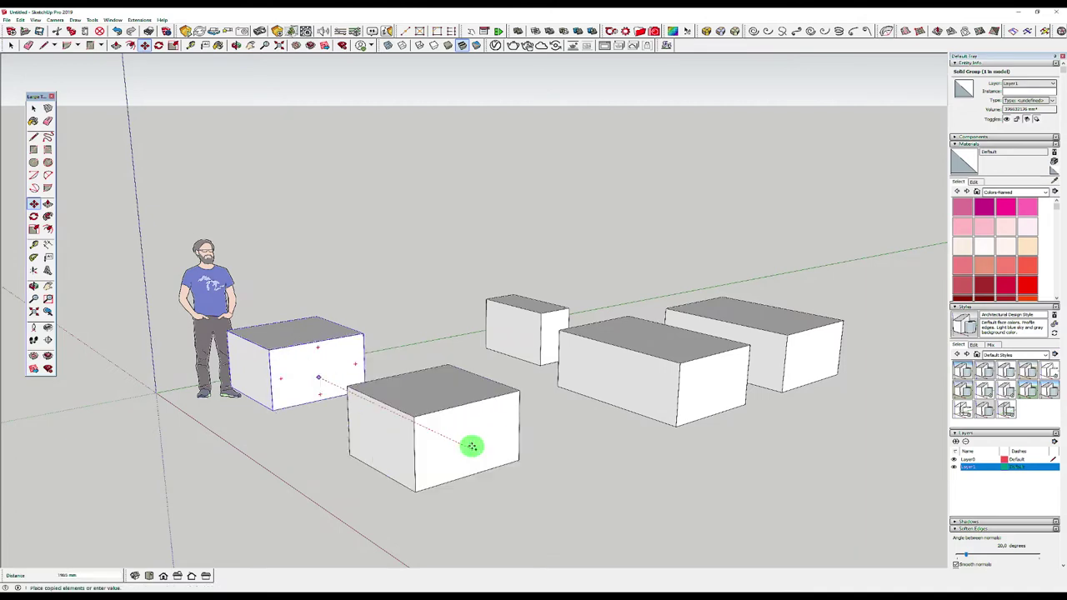
click(471, 445)
key(space)
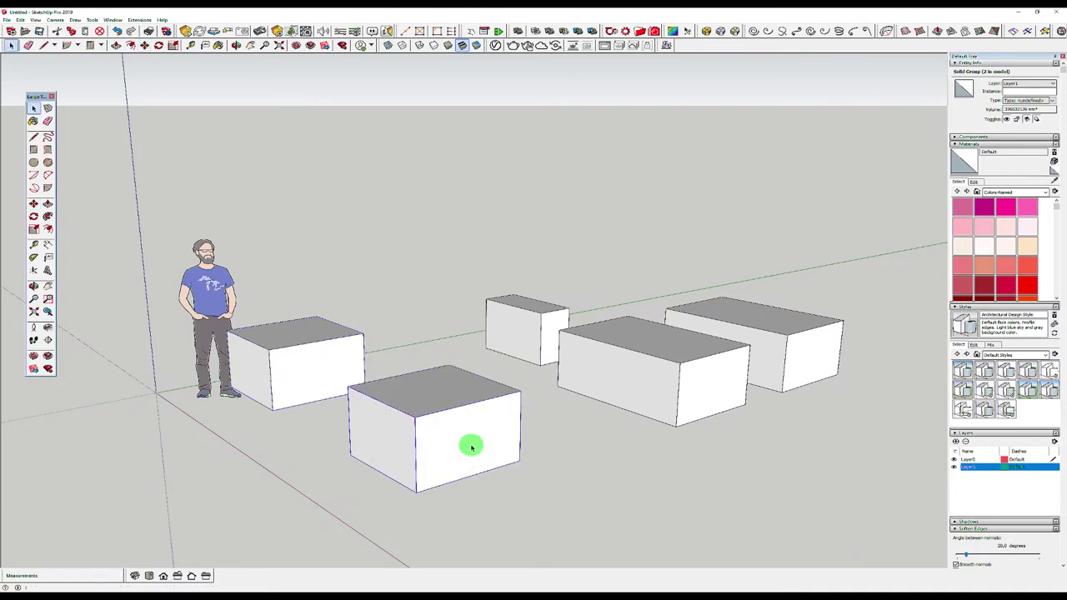
- Select the front copy, the large middle box and the rear right box in turn to inspect them
click(448, 431)
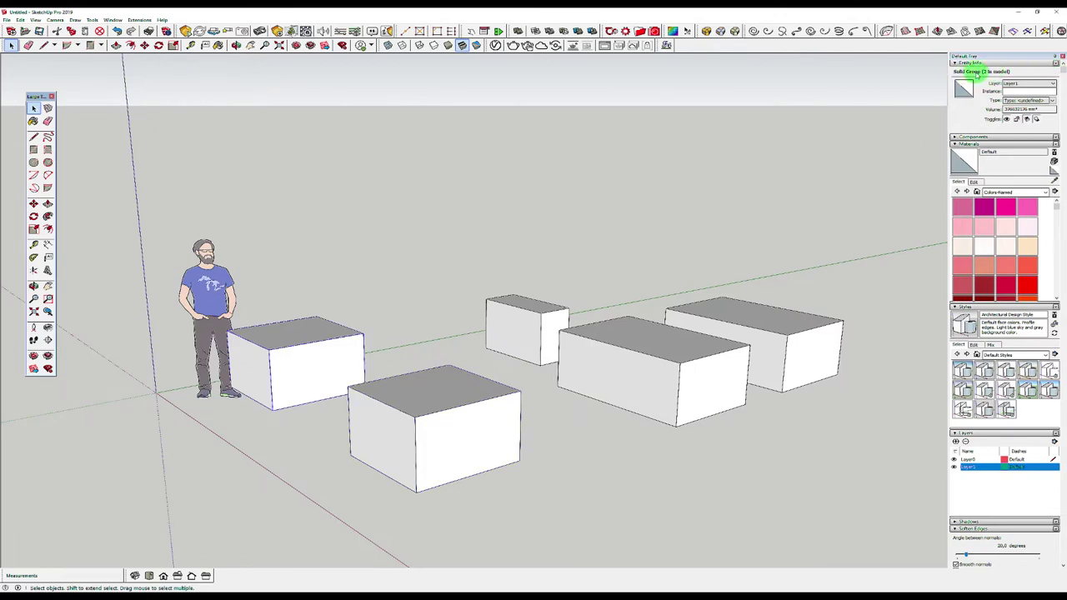
shift+click(445, 431)
click(652, 389)
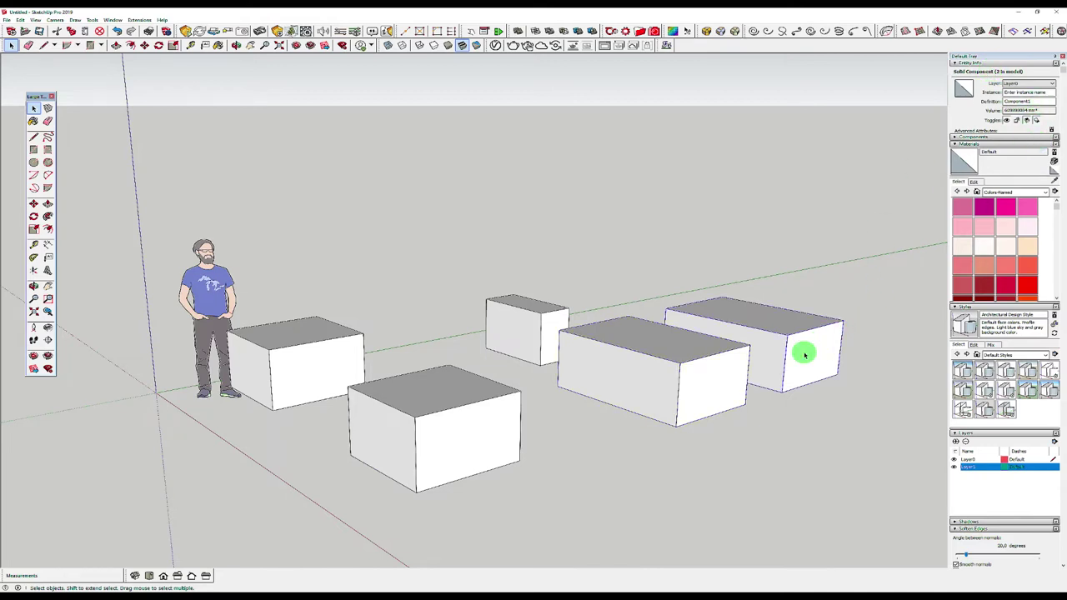
click(696, 372)
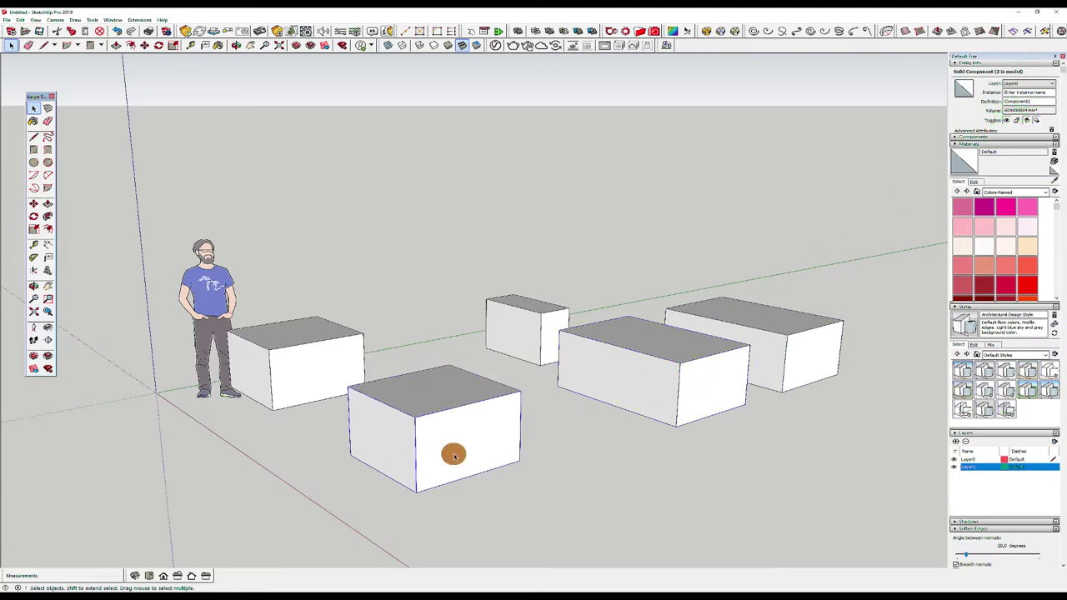
click(302, 366)
right_click(313, 379)
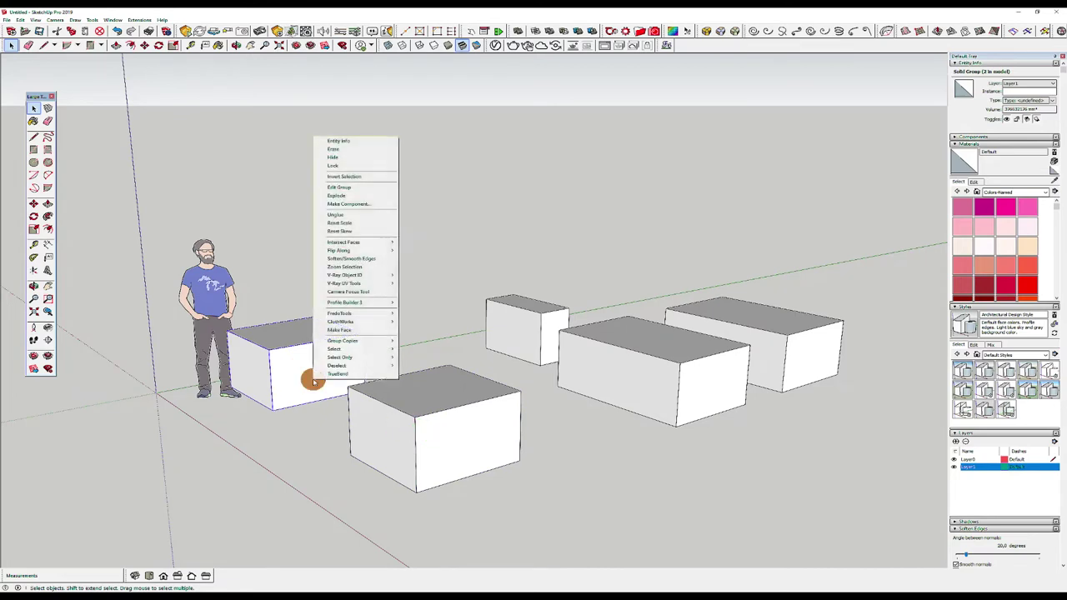
- Open the group beside the figure for editing, exit it, and select the large middle box
click(342, 188)
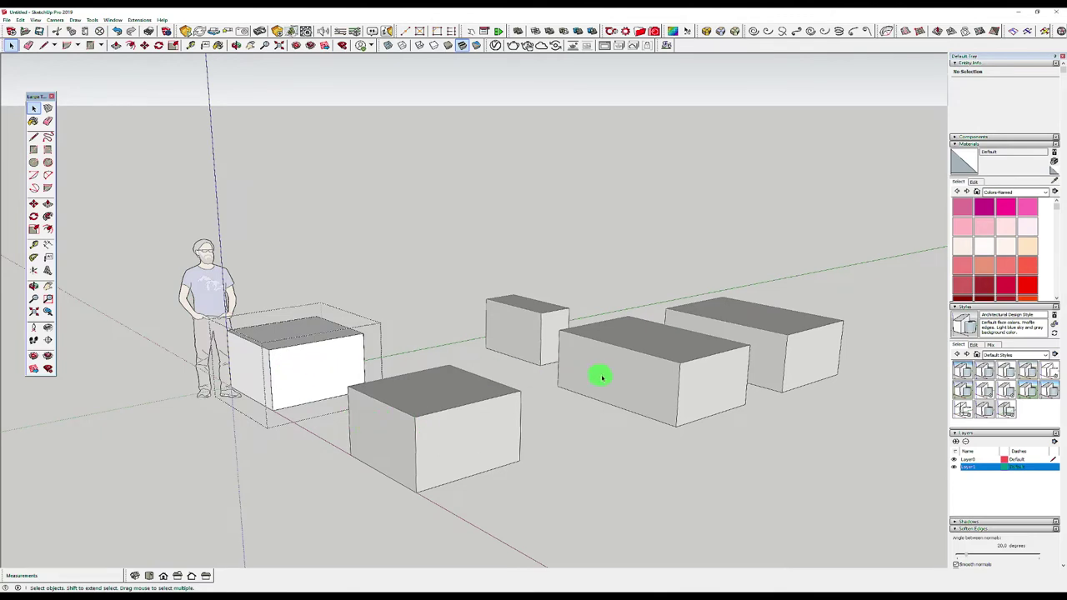
click(631, 379)
right_click(631, 379)
click(630, 379)
- Edit the middle box component, select its end face, and orbit around the boxes
right_click(630, 379)
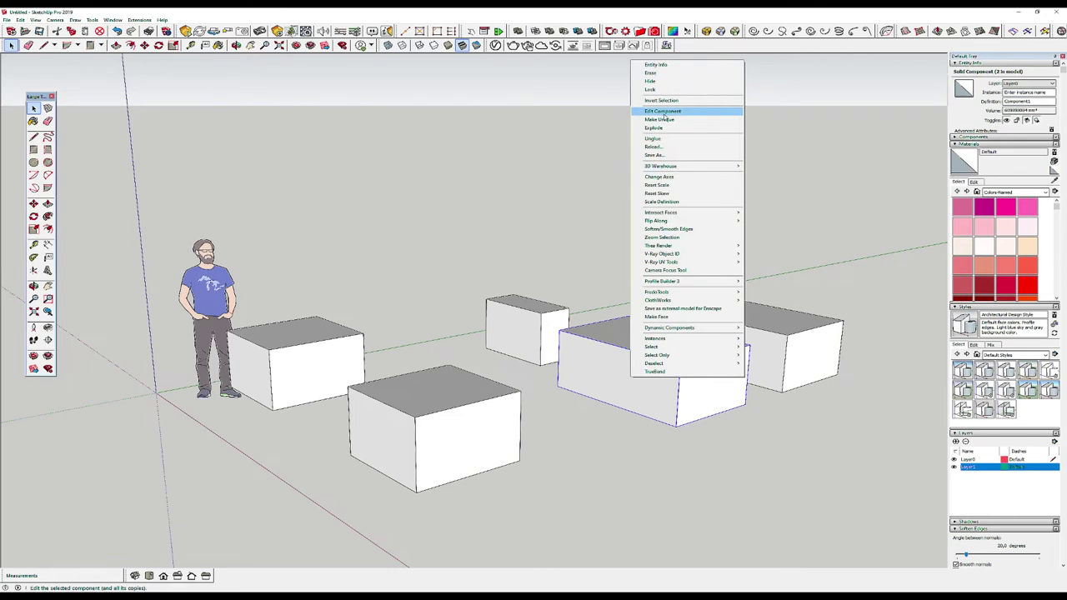
click(663, 112)
click(697, 396)
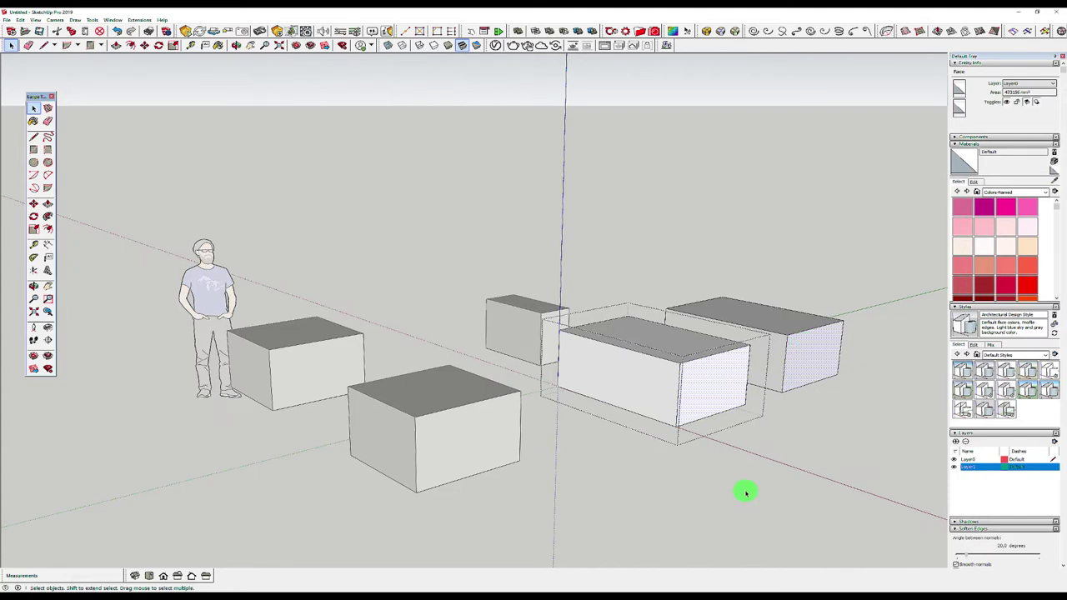
mouse_move(757, 476)
middle_down()
mouse_move(839, 492)
mouse_move(881, 519)
middle_up()
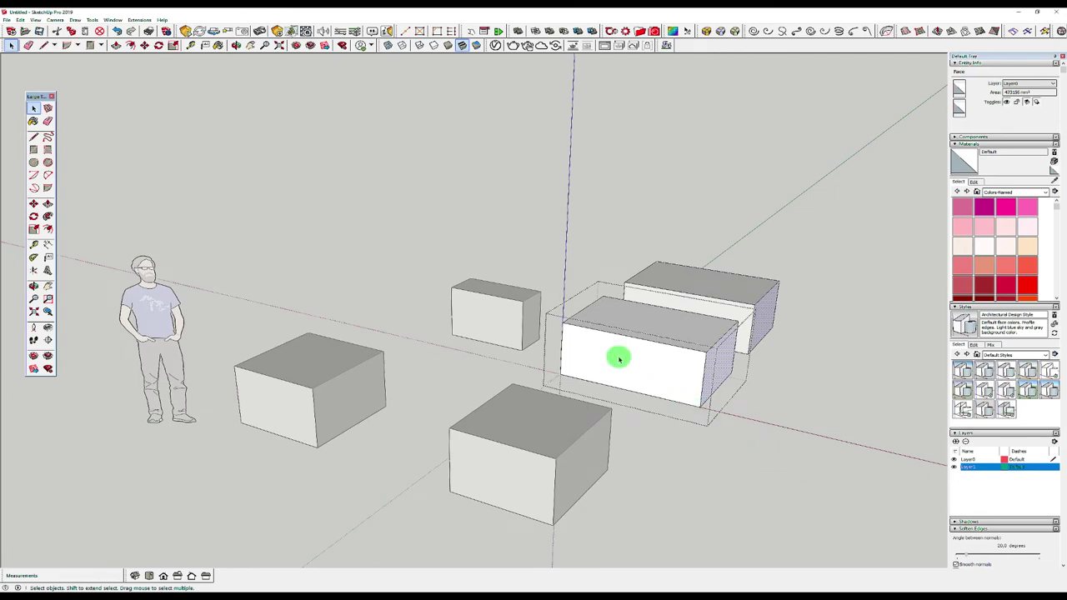
right_click(334, 393)
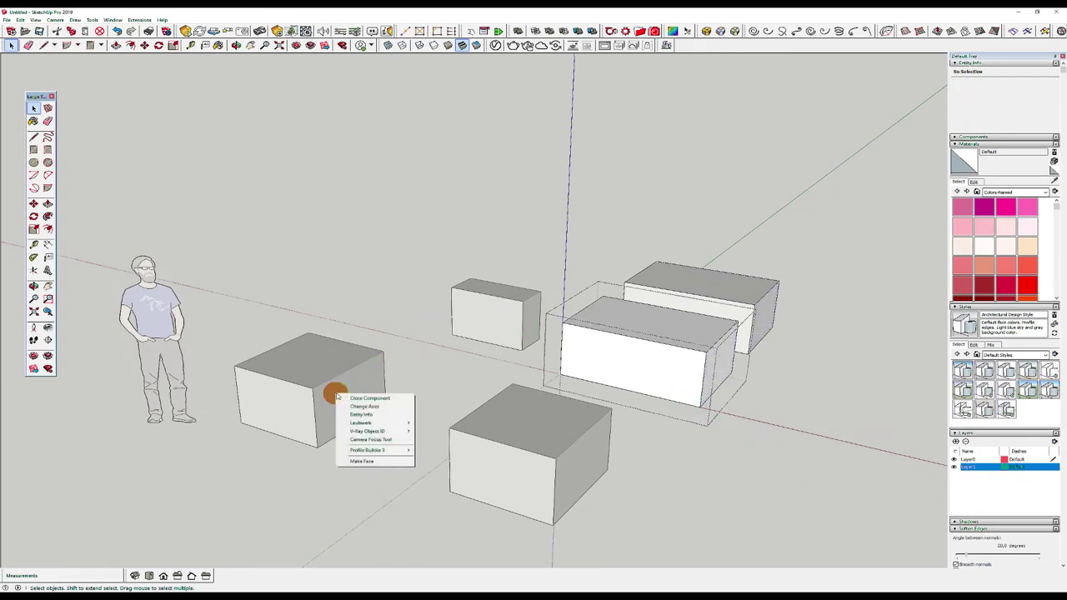
- Close the middle component and explode the box beside the figure into loose faces
click(374, 276)
right_click(322, 377)
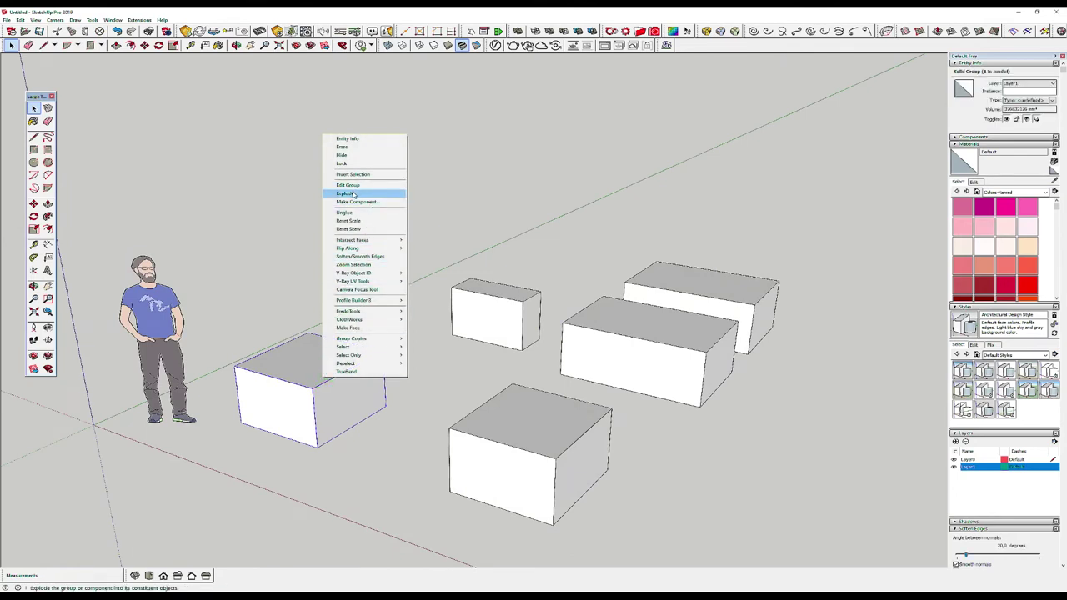
click(353, 194)
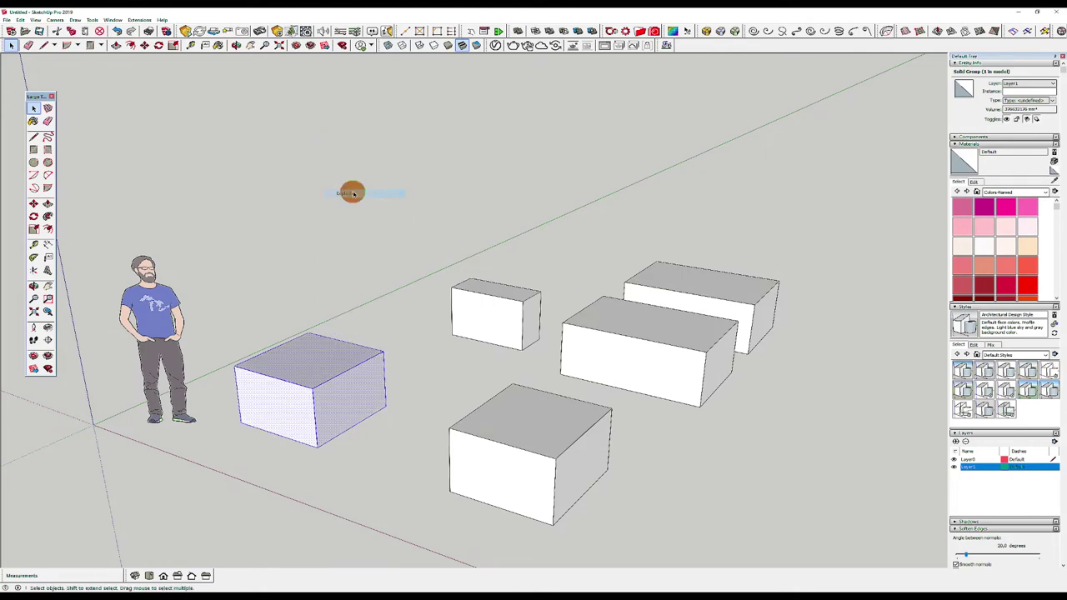
- Select all of the exploded box's faces and edges and make them one group
click(467, 470)
click(339, 397)
click(277, 395)
click(299, 372)
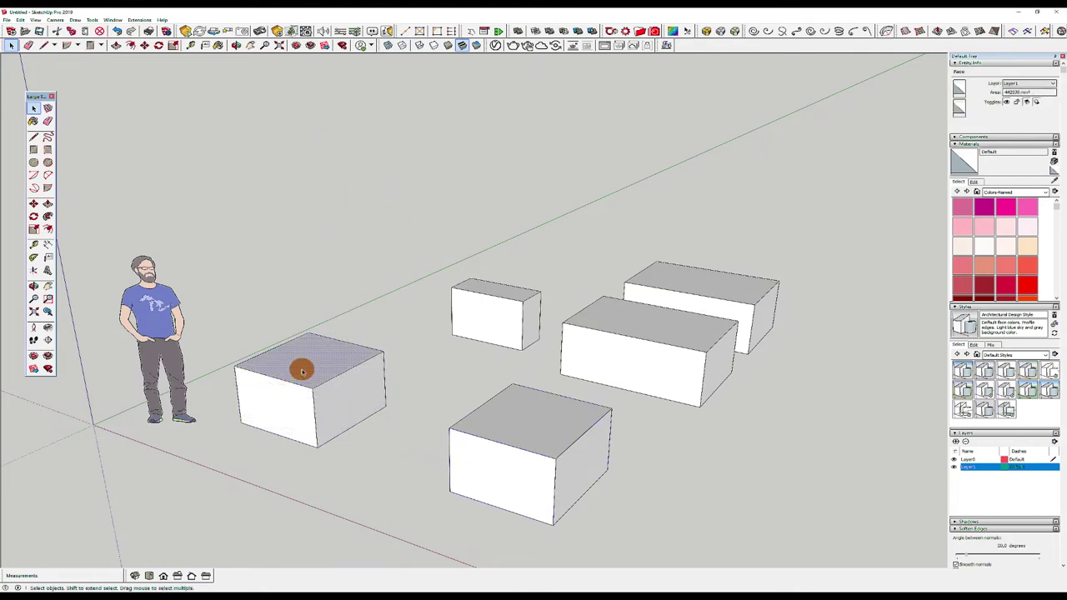
click(352, 397)
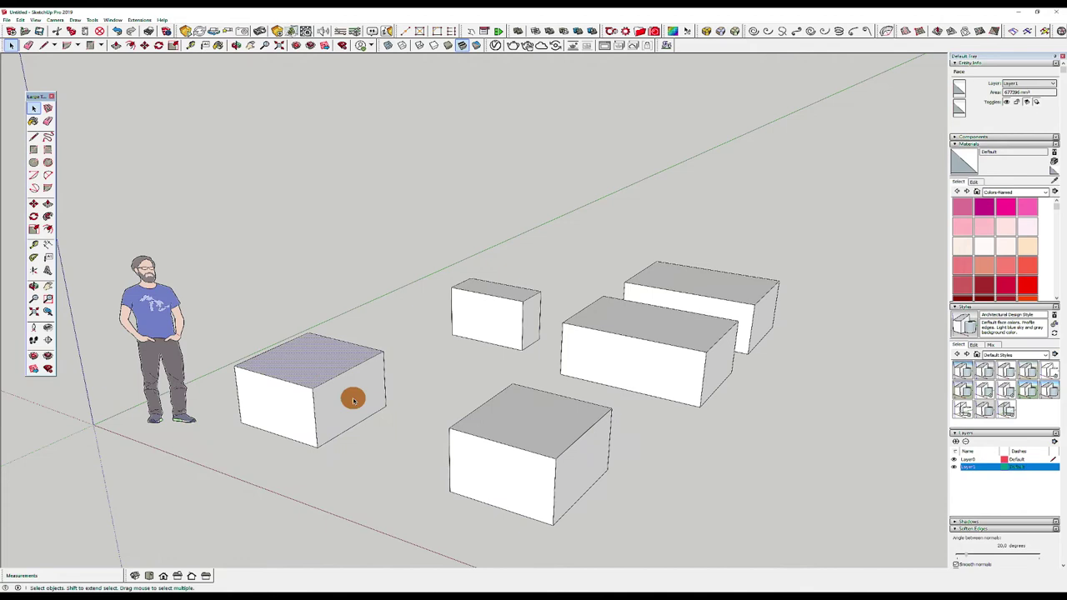
triple_click(296, 405)
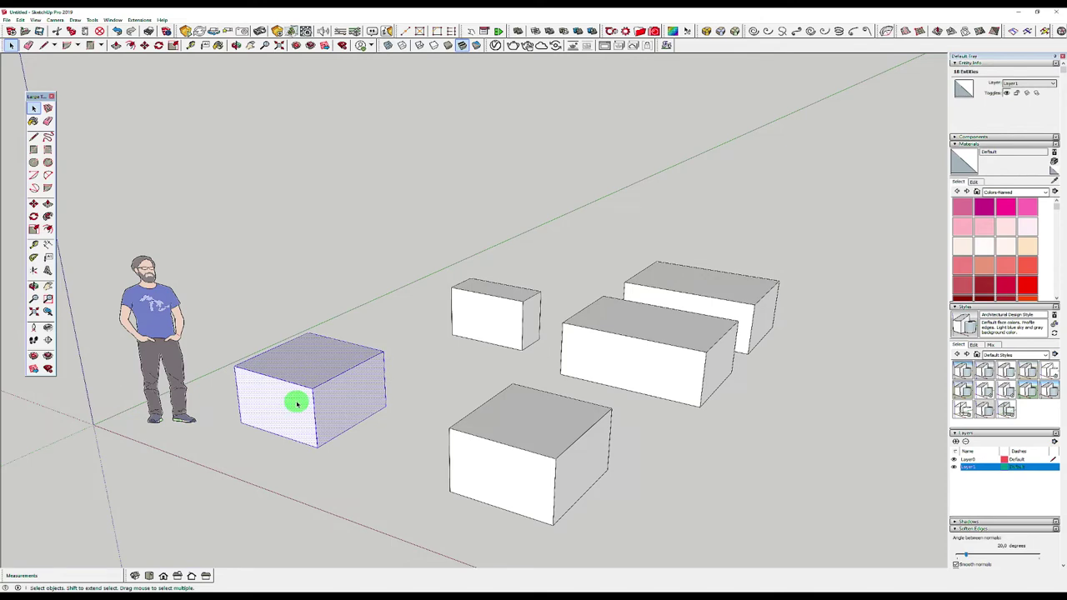
right_click(297, 404)
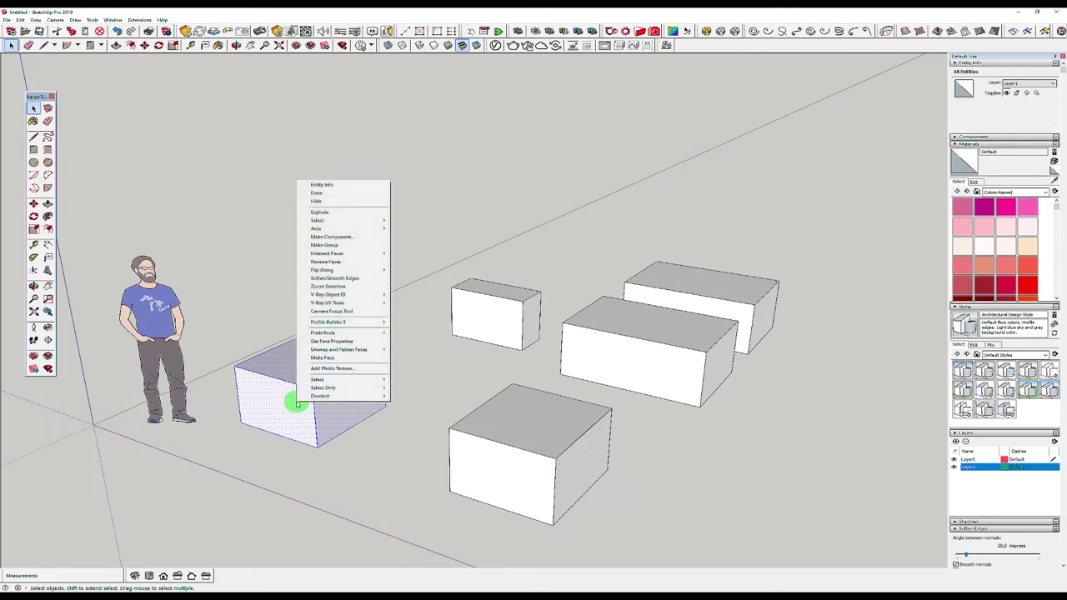
click(333, 247)
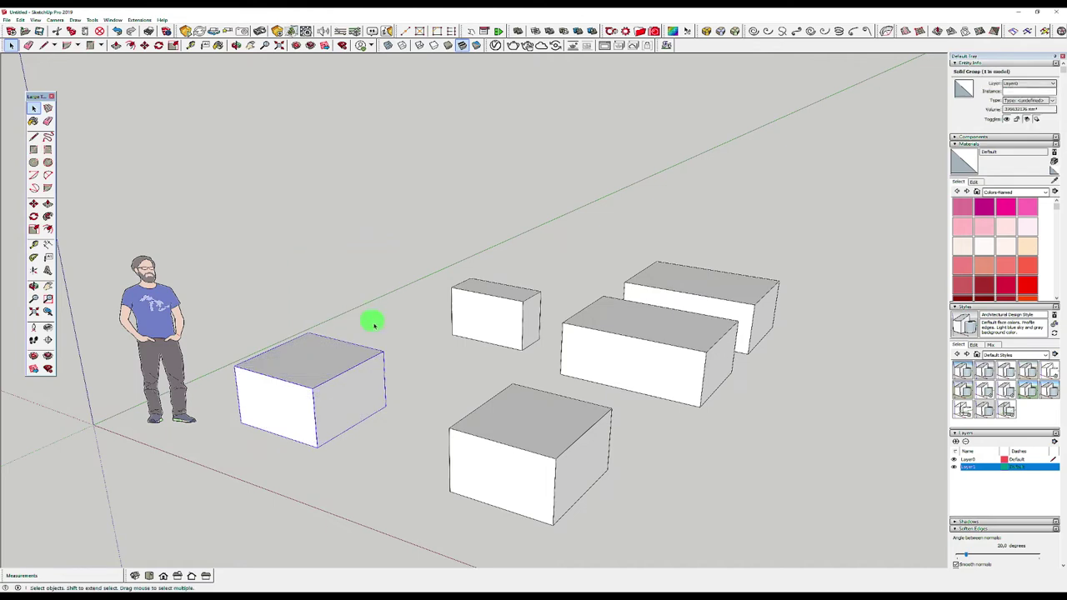
- Select the new box group and open its layer list in Entity Info
right_click(425, 384)
click(424, 385)
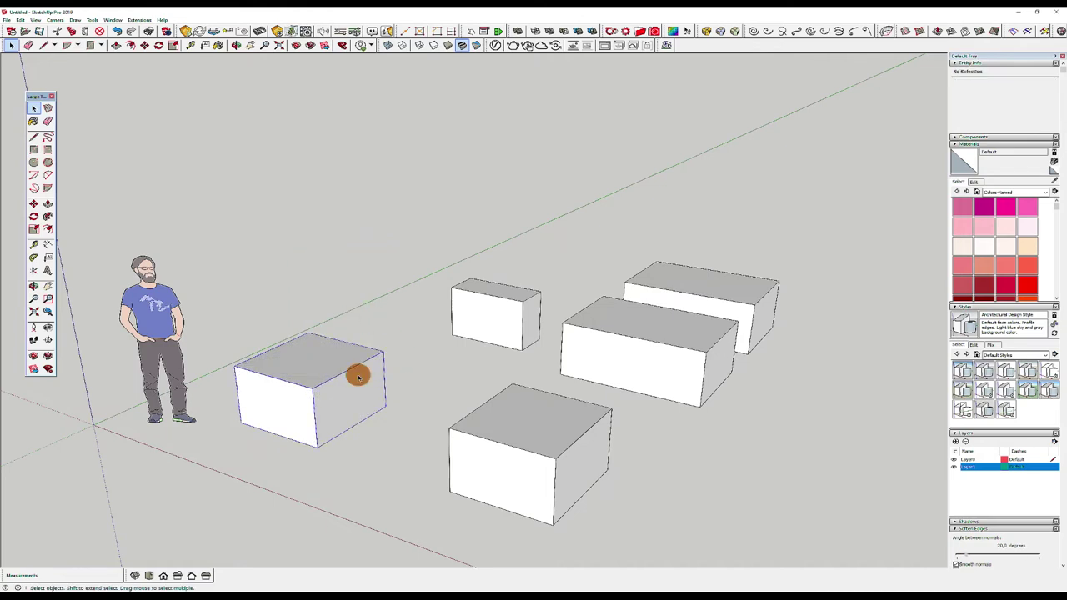
click(359, 377)
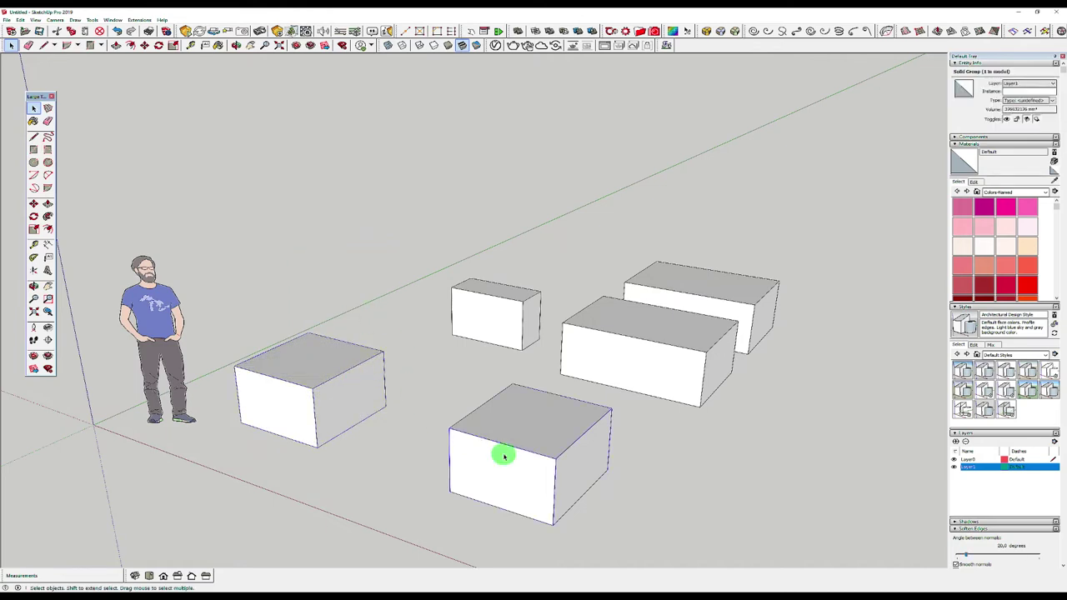
shift+click(330, 405)
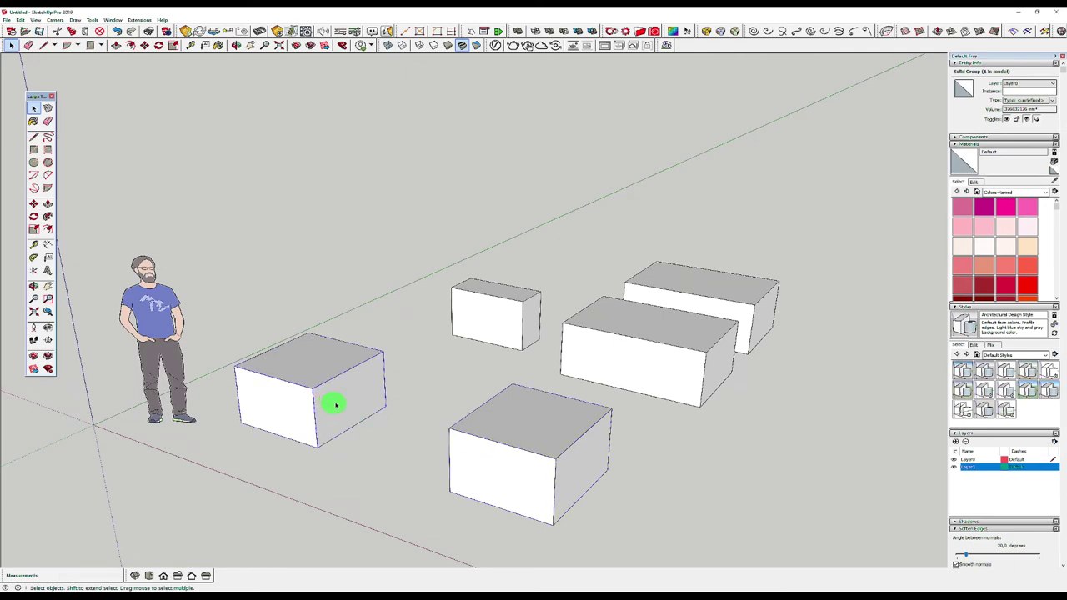
click(1016, 84)
click(1020, 91)
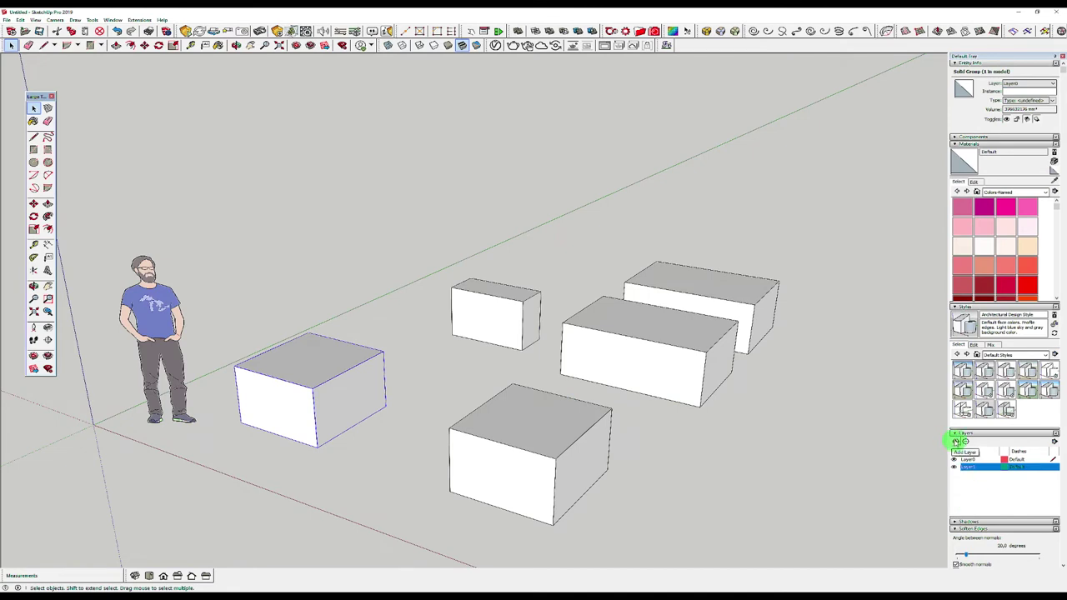
- Add Layer2 and assign the box beside the figure to Layer2
click(955, 441)
click(984, 509)
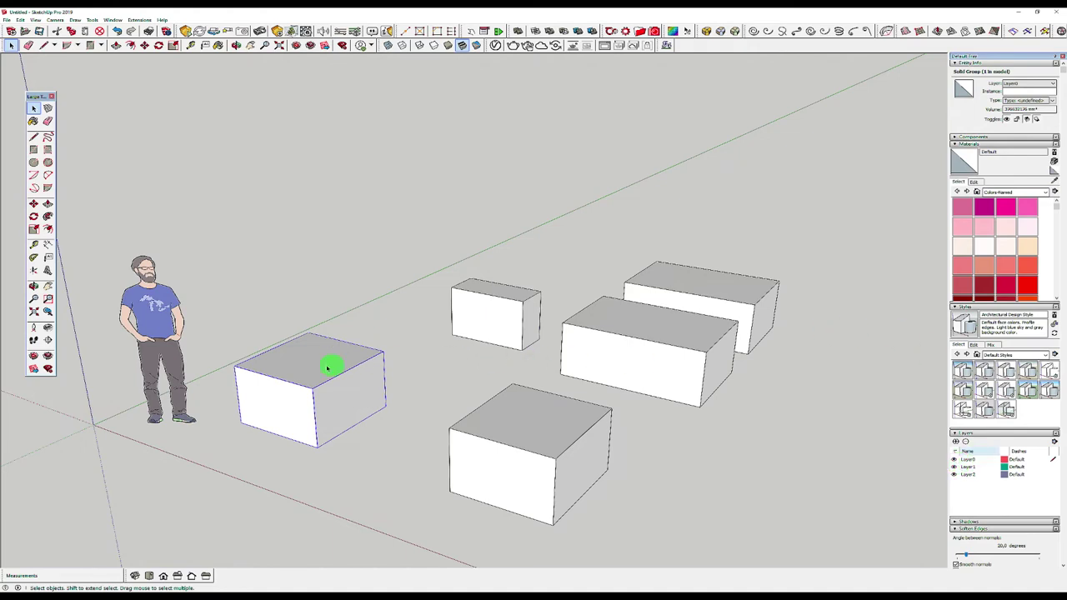
click(311, 371)
click(1027, 83)
click(1015, 100)
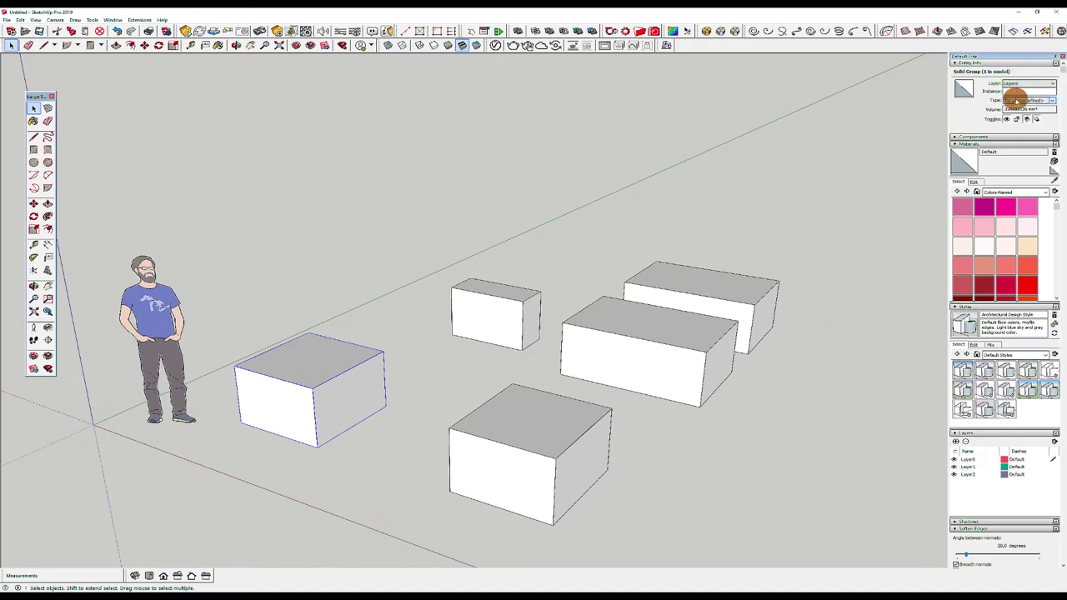
- Hide and reshow Layer2 and Layer1 to check visibility, then select the small rear box
click(953, 476)
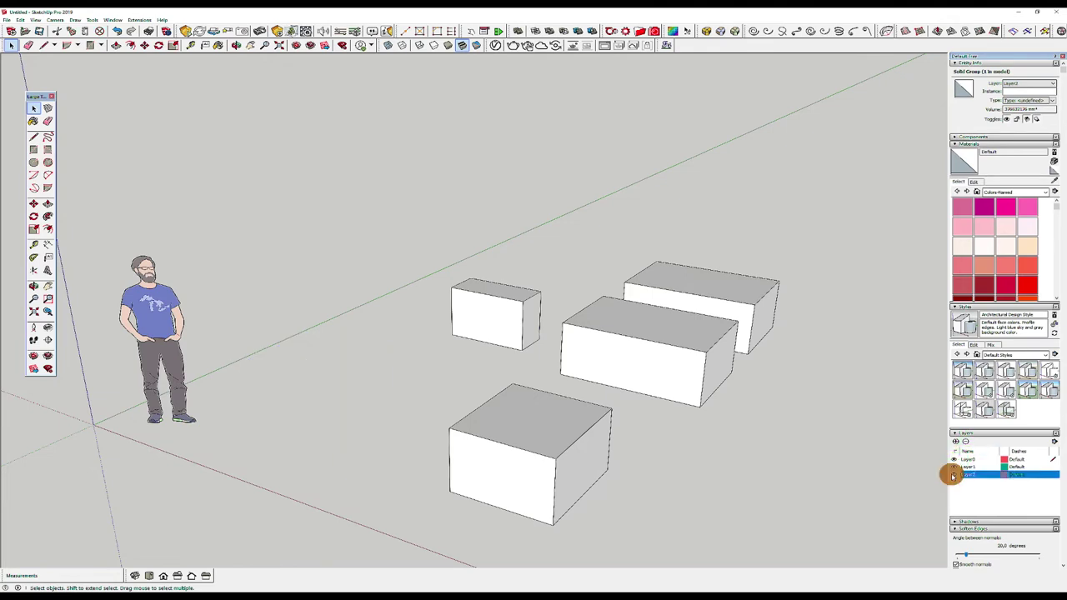
click(953, 467)
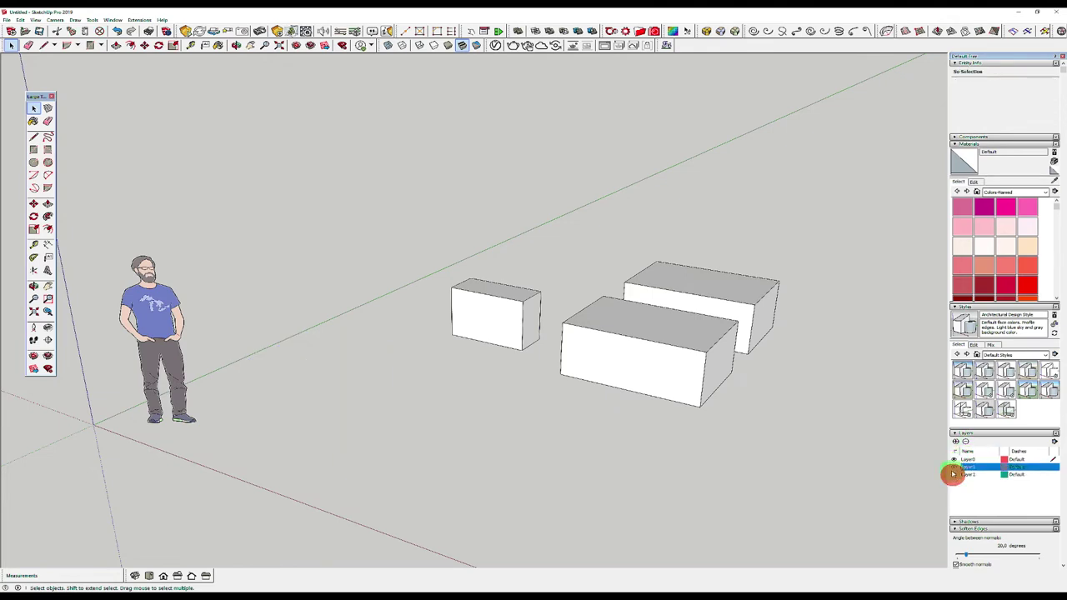
click(953, 468)
click(954, 475)
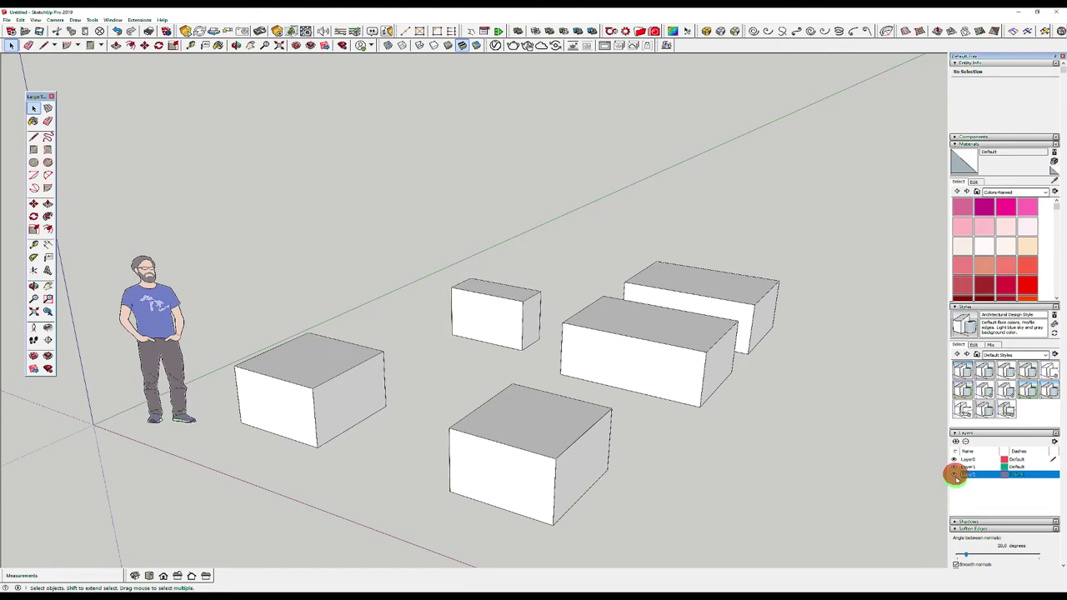
click(575, 352)
click(462, 315)
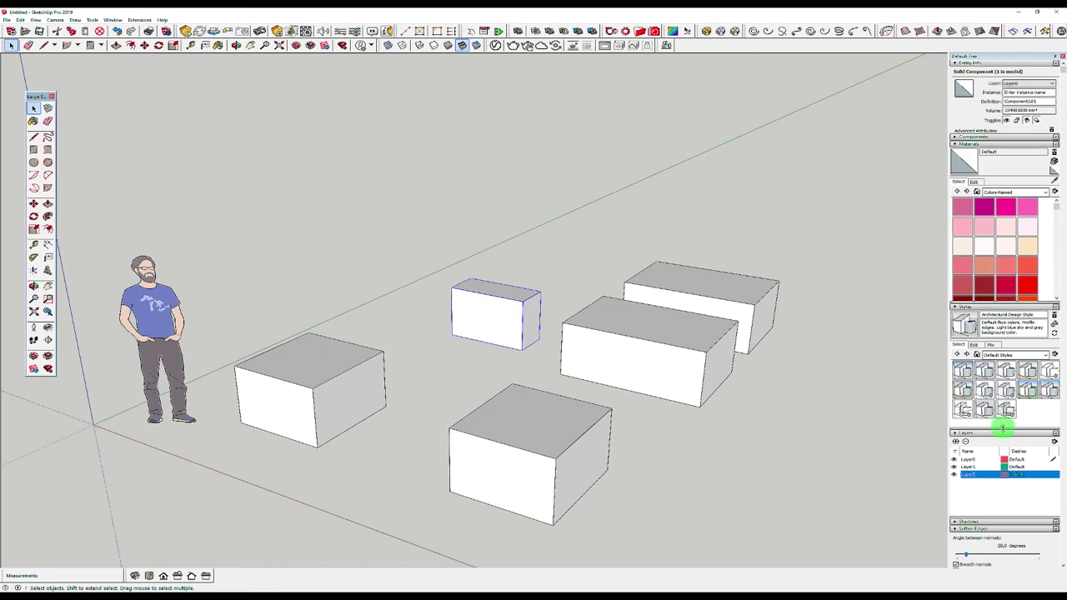
- Move the small rear box down onto the large middle box, then hide Layer1
middle_drag(514, 375, 290, 351)
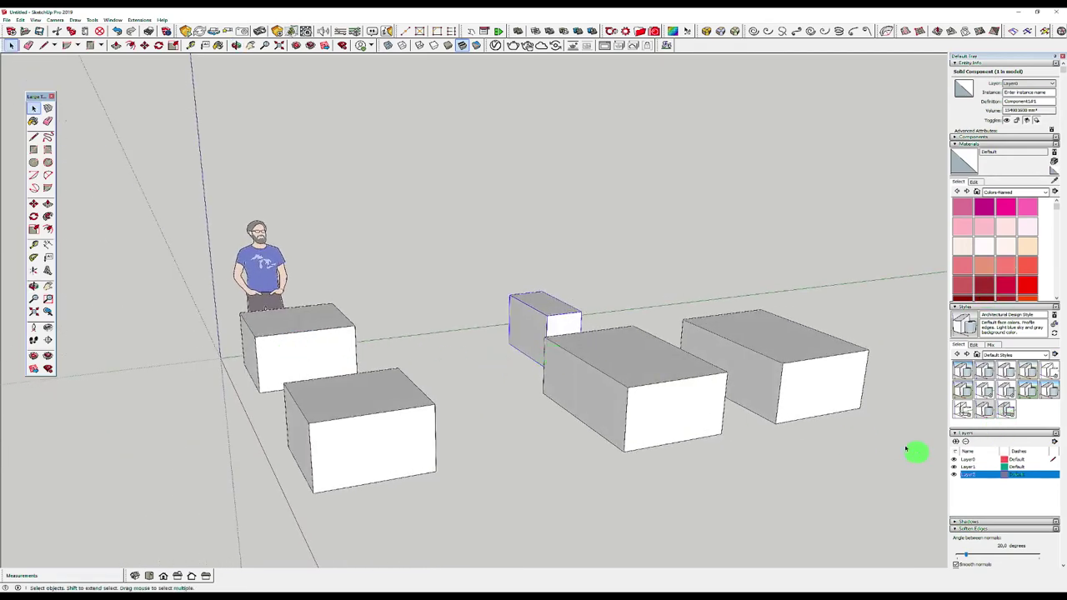
key(m)
click(547, 308)
click(496, 298)
drag(584, 293, 631, 365)
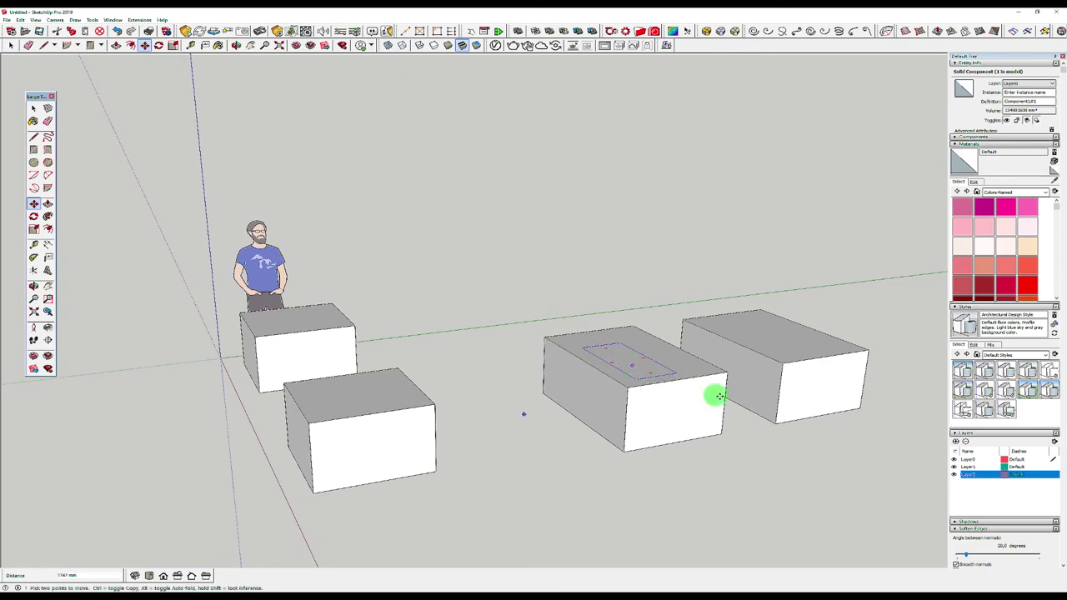
key(space)
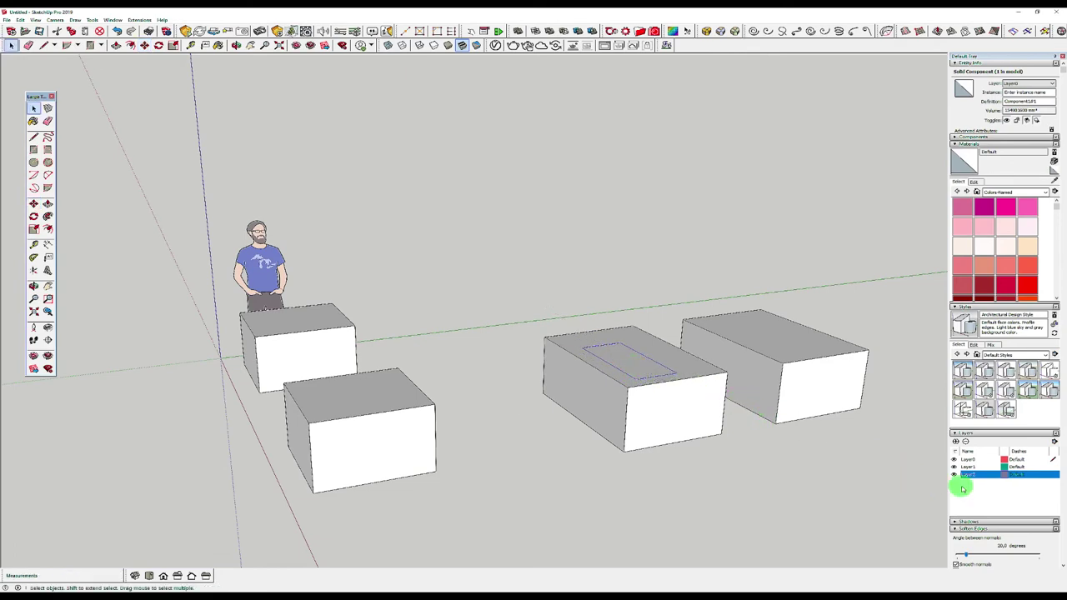
click(953, 467)
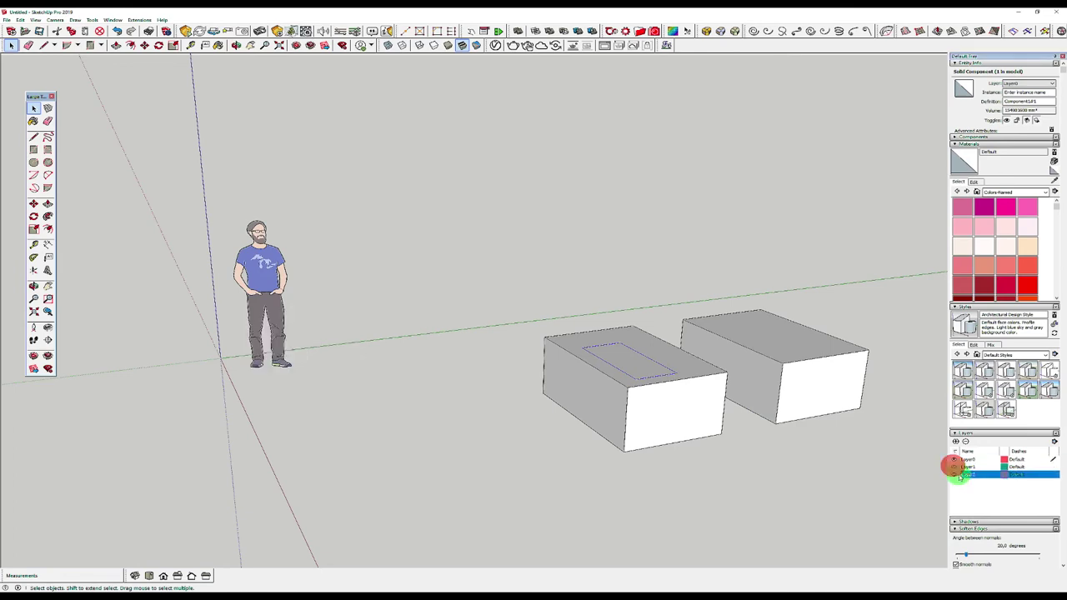
- Add Layer3 and put both right boxes on Layer3
click(955, 441)
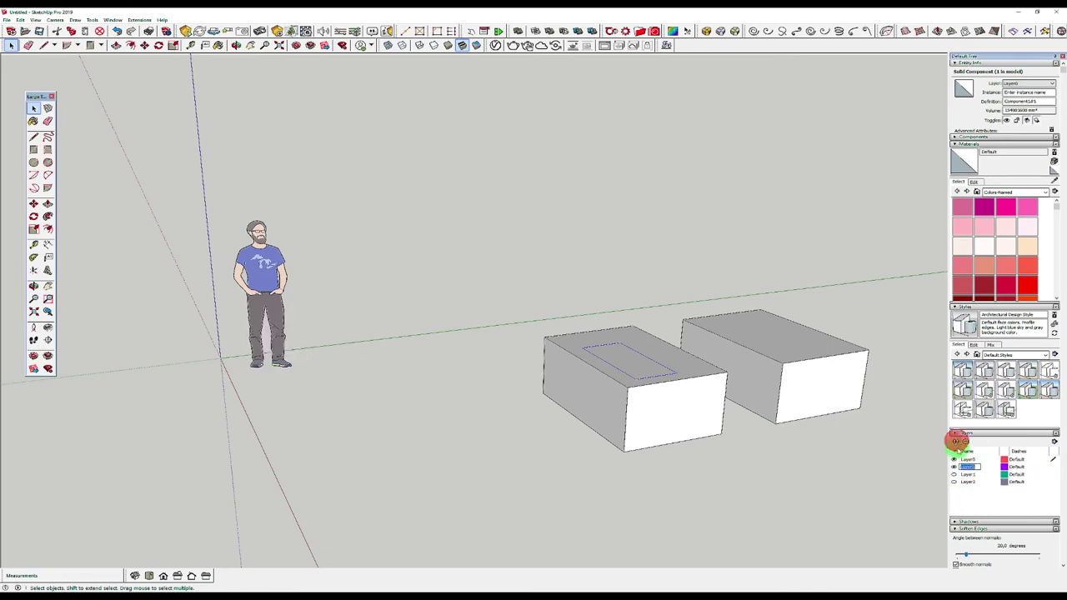
click(680, 403)
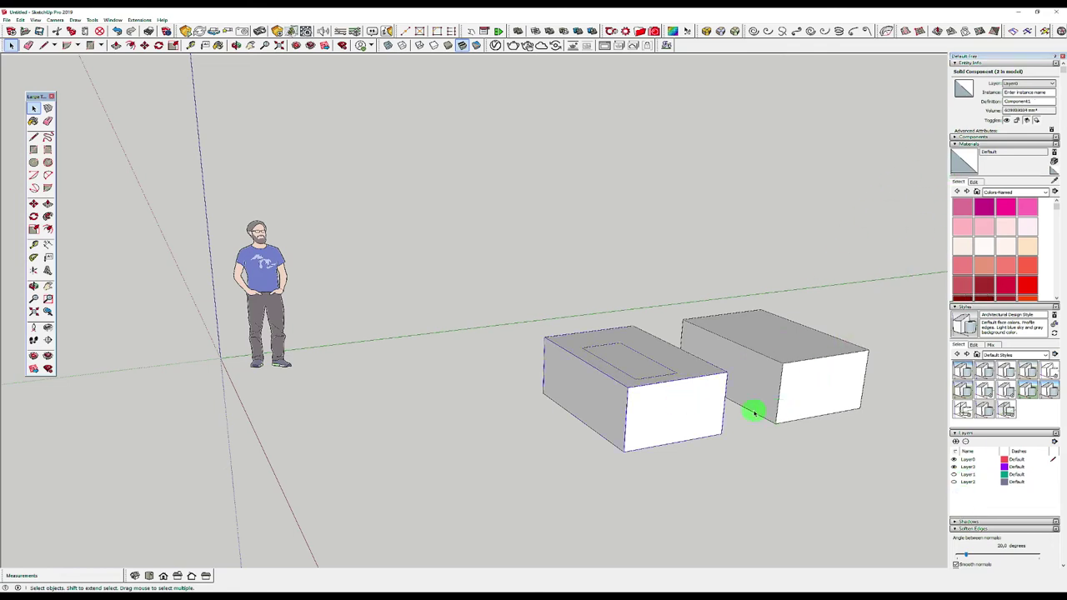
shift+click(796, 387)
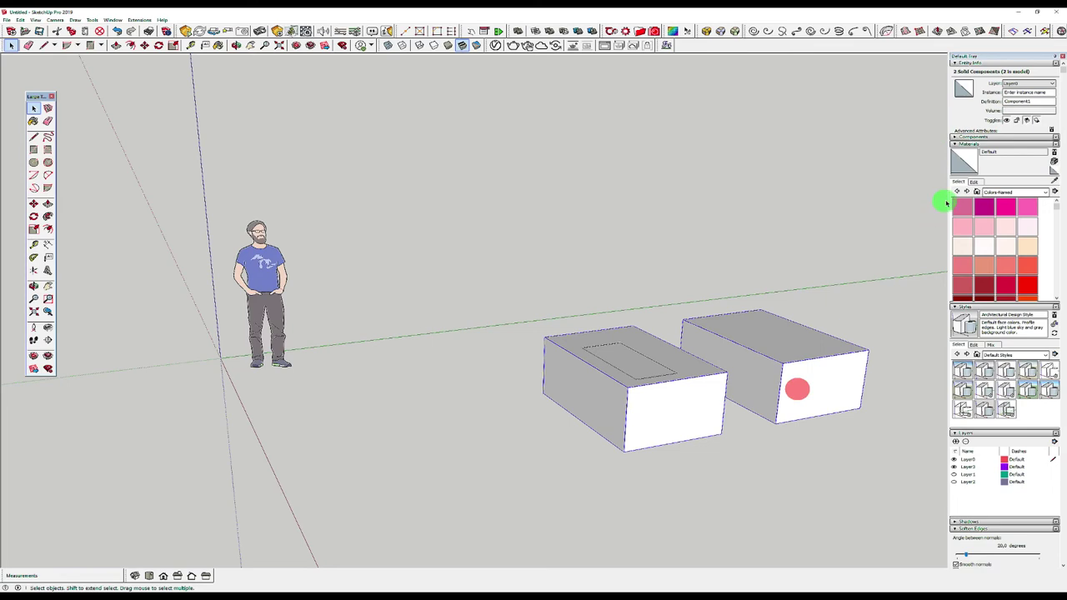
click(1023, 83)
click(1016, 101)
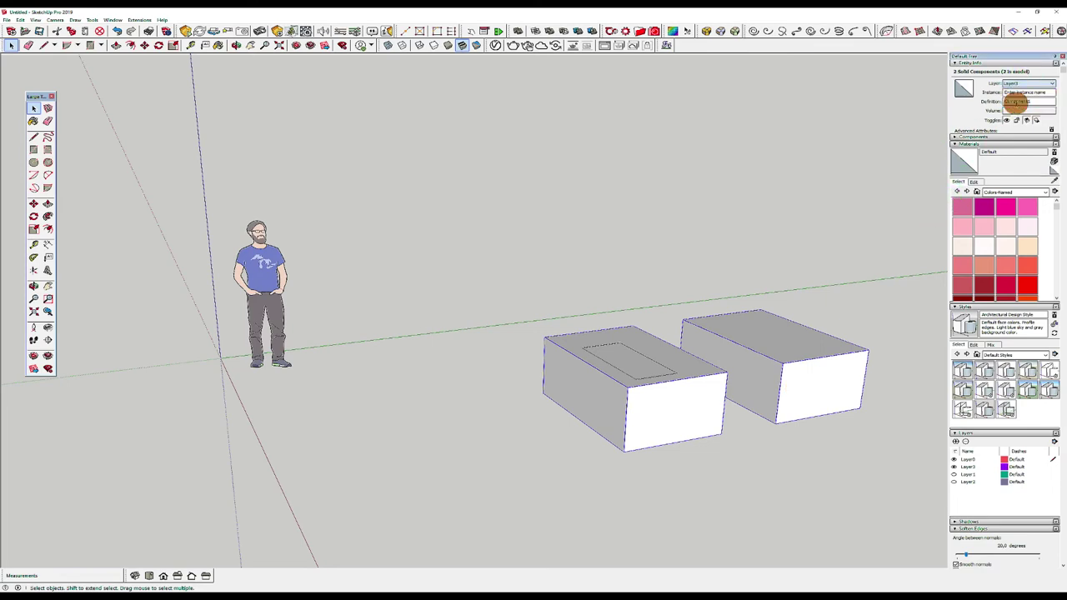
- Hide Layer3 and show Layer1 again so the left boxes return, then select the small box
click(954, 467)
click(954, 476)
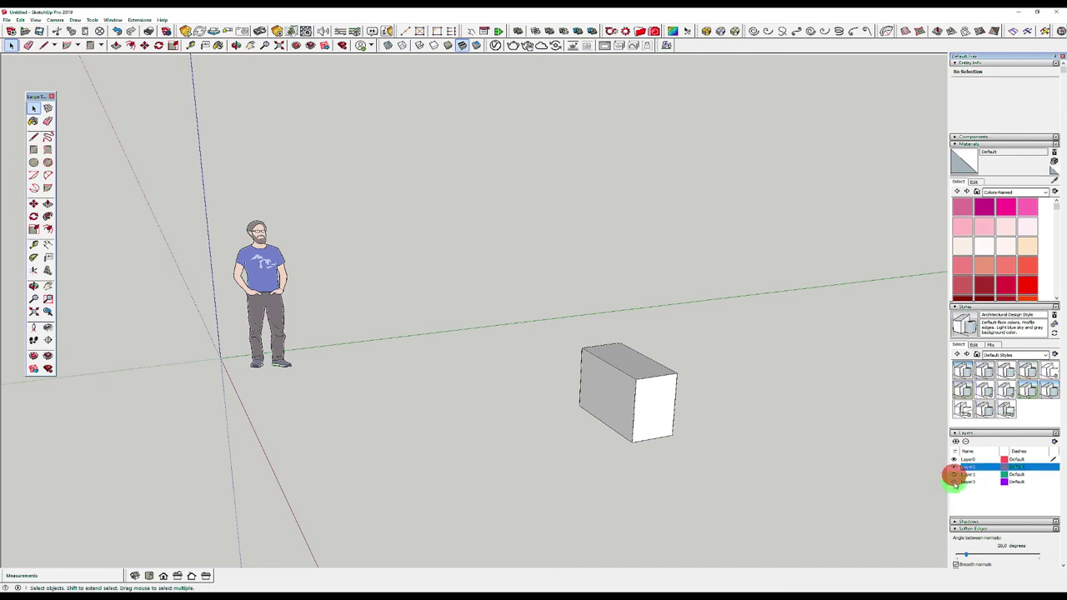
click(954, 483)
click(954, 482)
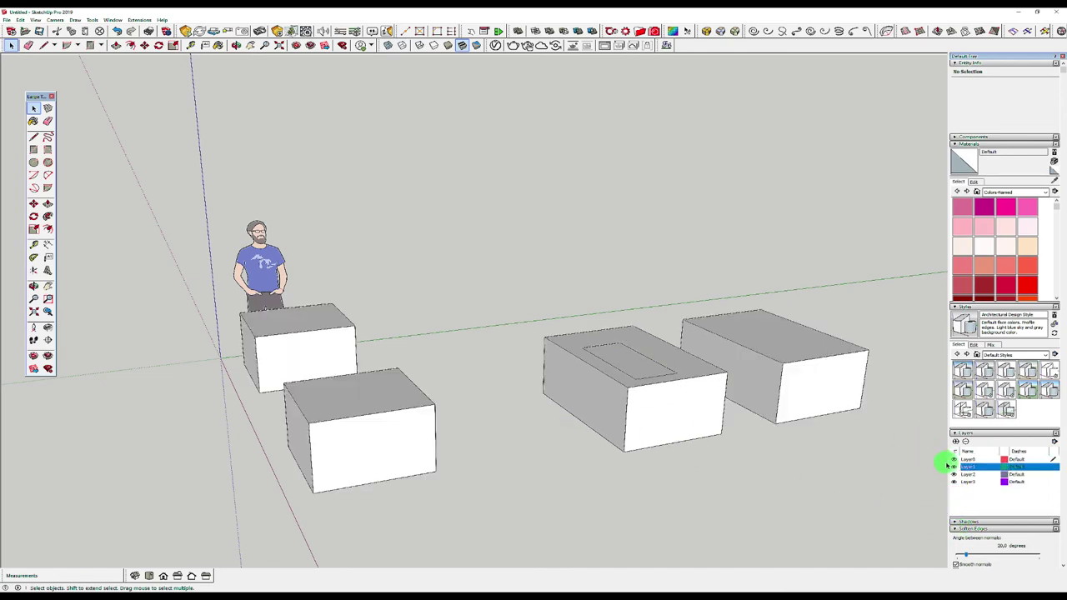
click(954, 481)
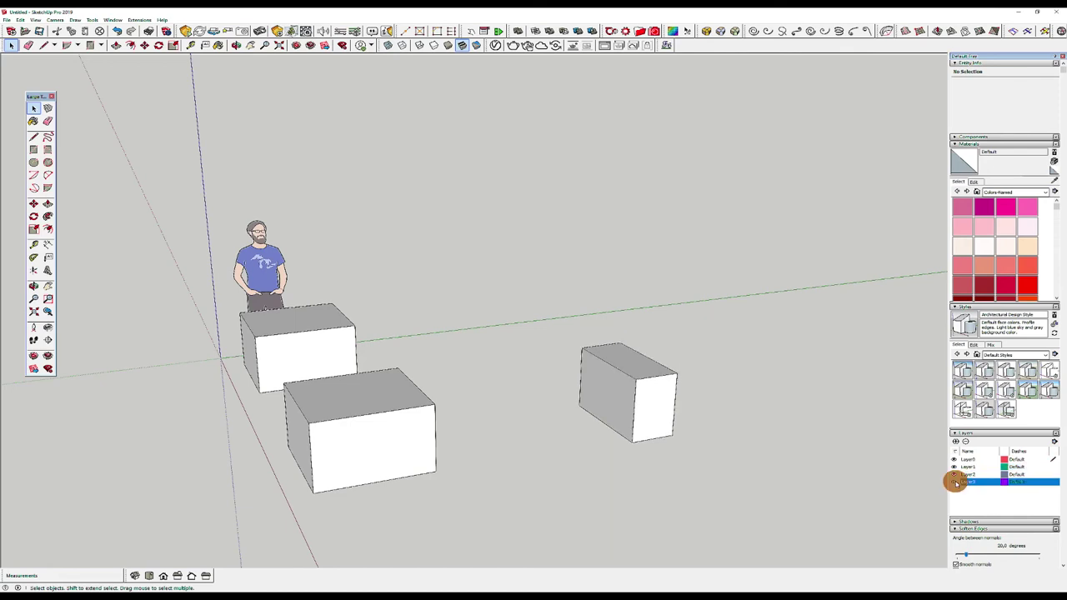
click(616, 375)
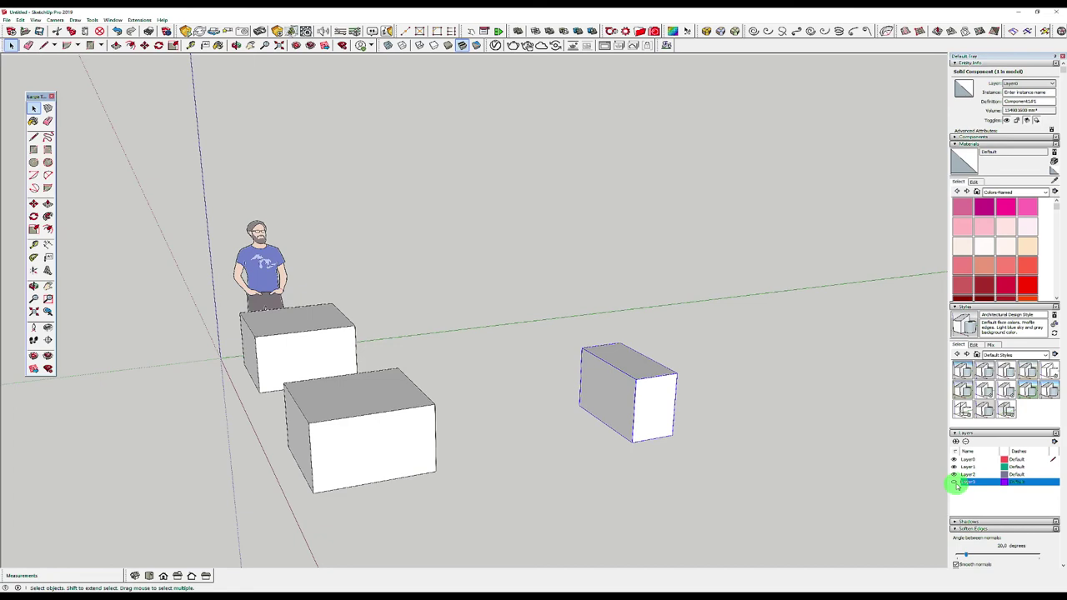
- Cycle through X-ray, Back Edges, Wireframe, Hidden Line, Shaded and Shaded With Textures, ending on Monochrome
click(389, 46)
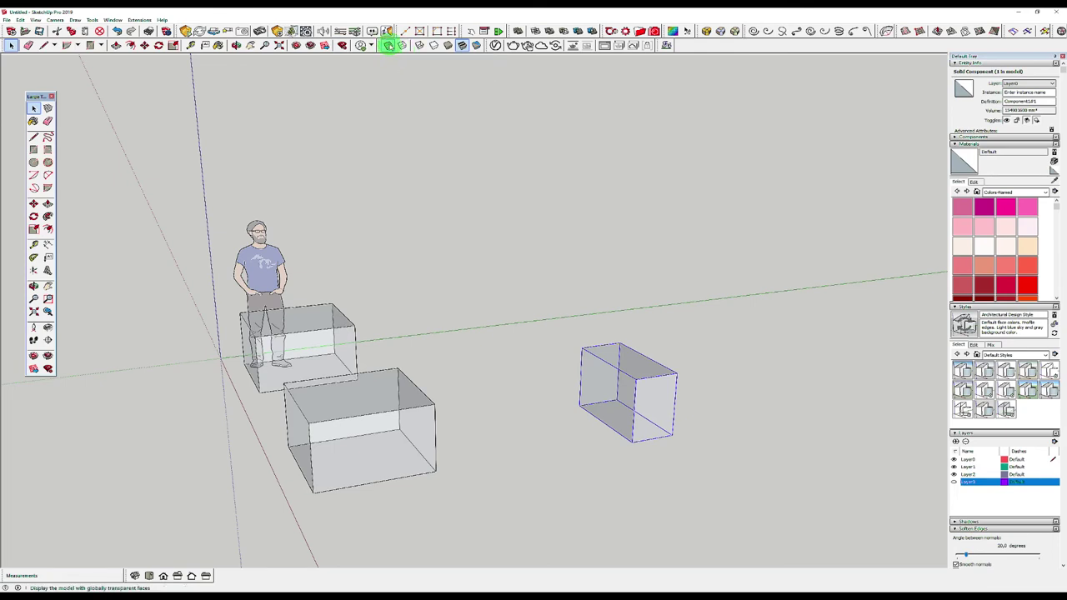
click(401, 45)
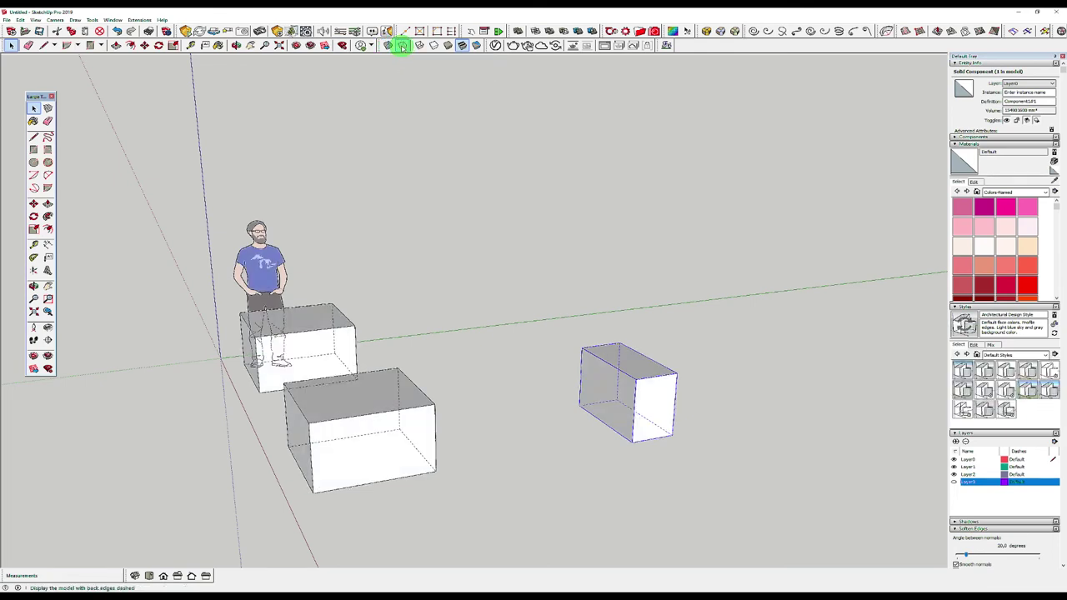
click(421, 45)
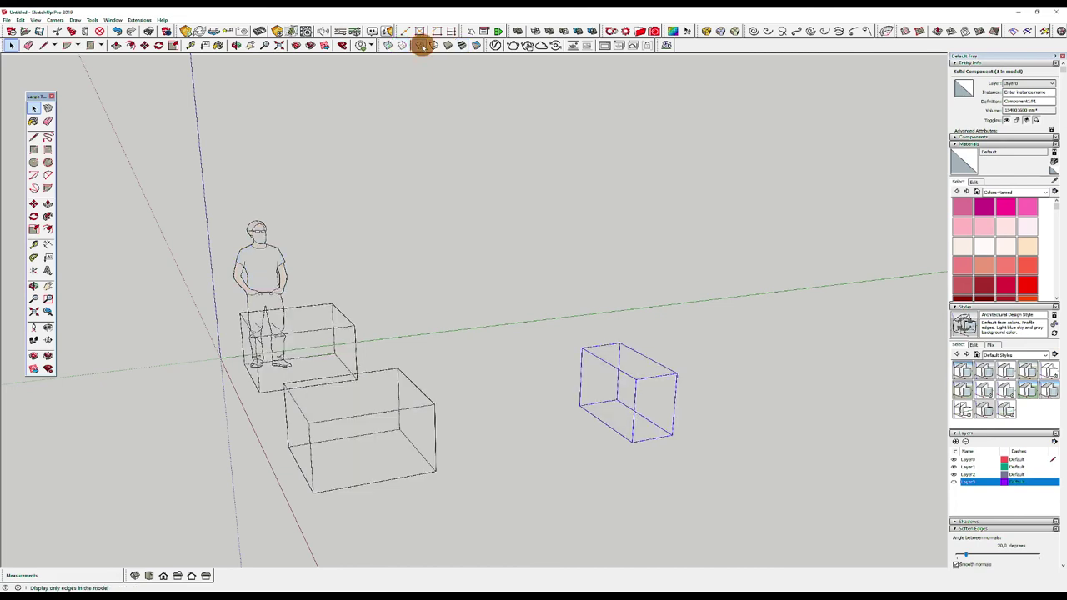
click(433, 45)
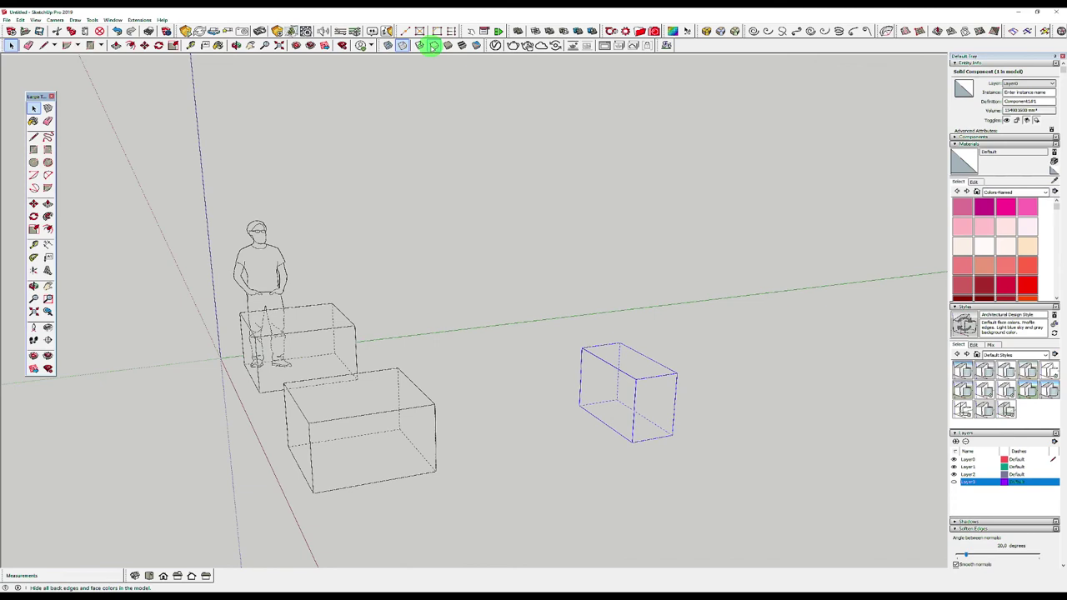
click(447, 45)
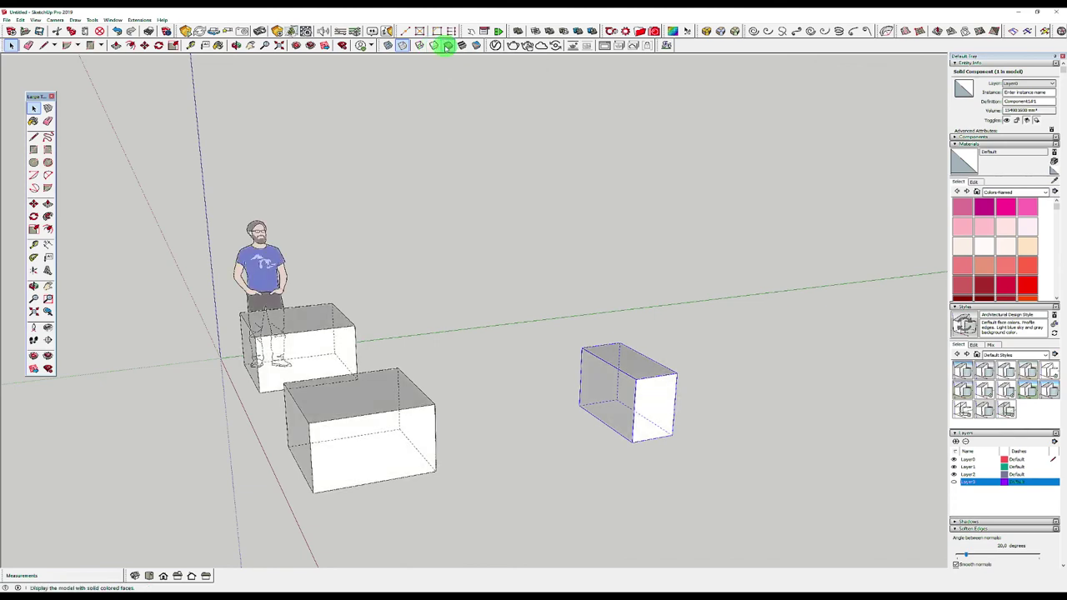
click(461, 45)
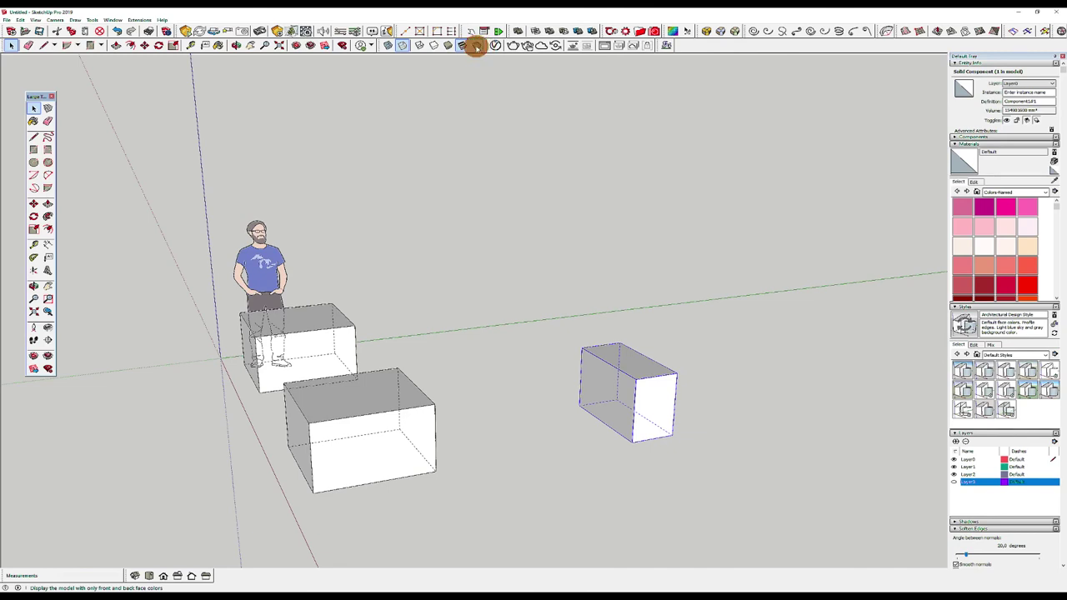
click(476, 45)
click(481, 325)
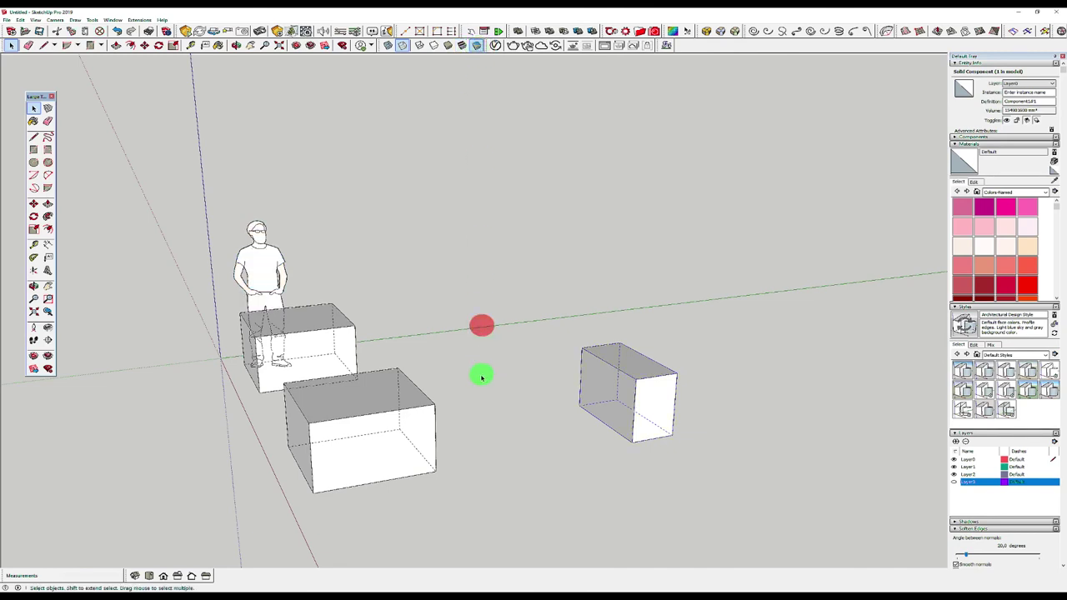
- Edit the front box group and reverse its front face to show the blue back
click(373, 408)
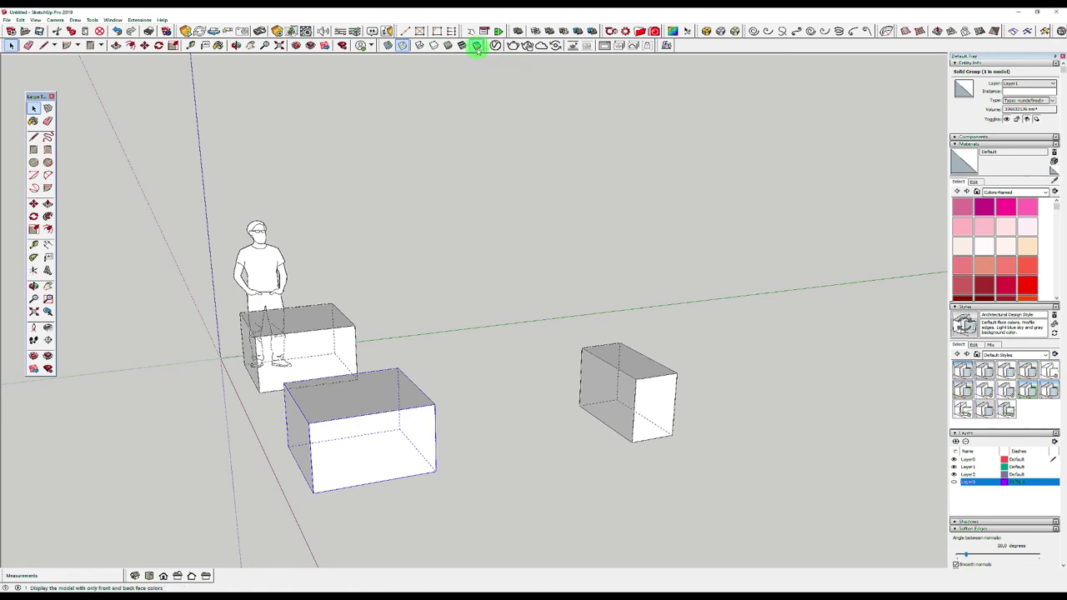
click(365, 402)
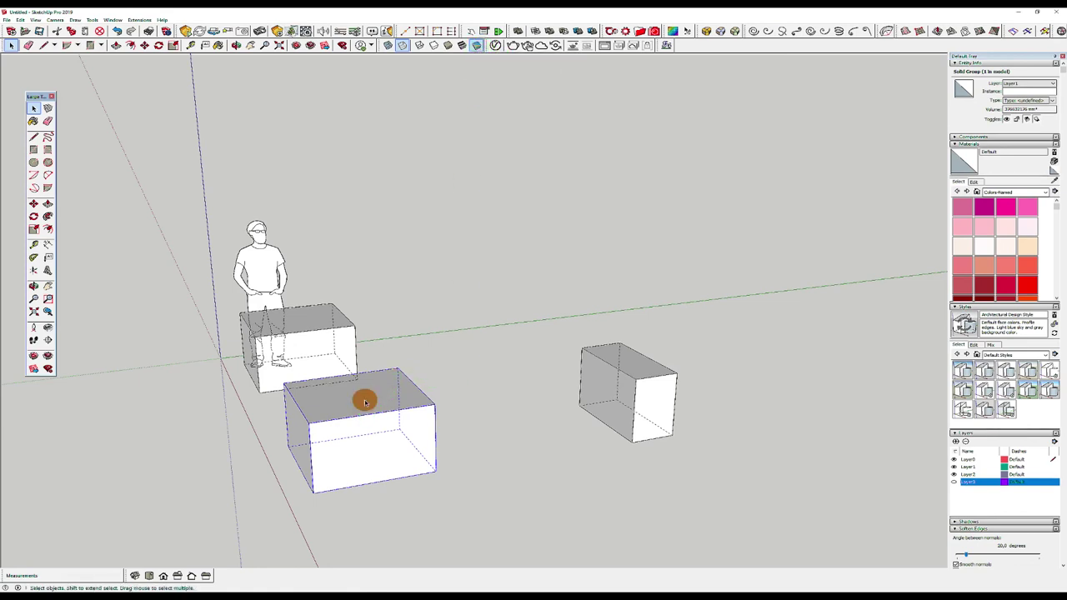
right_click(365, 401)
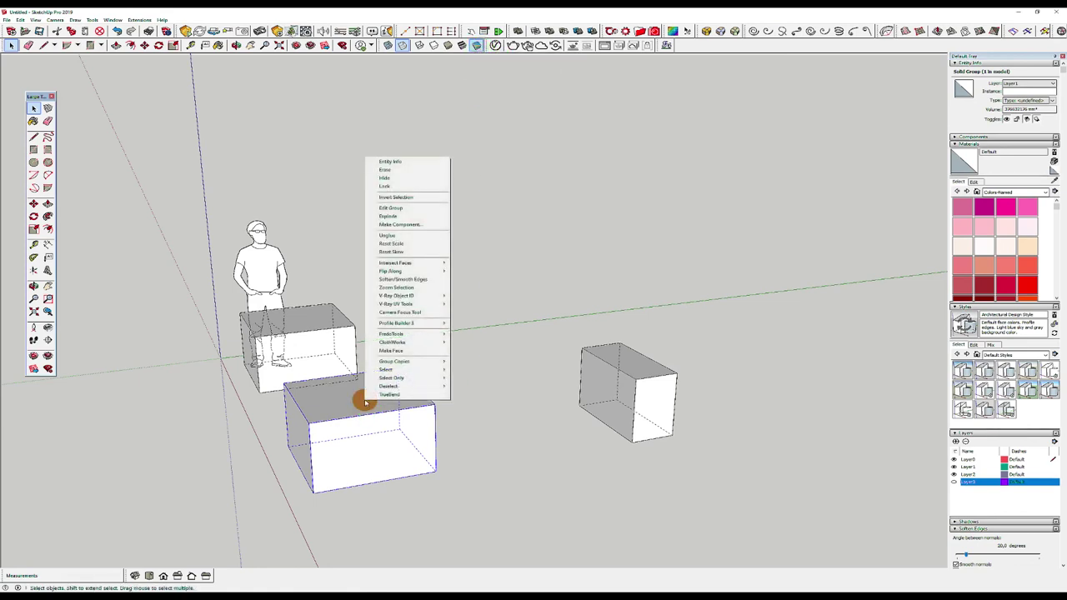
click(391, 212)
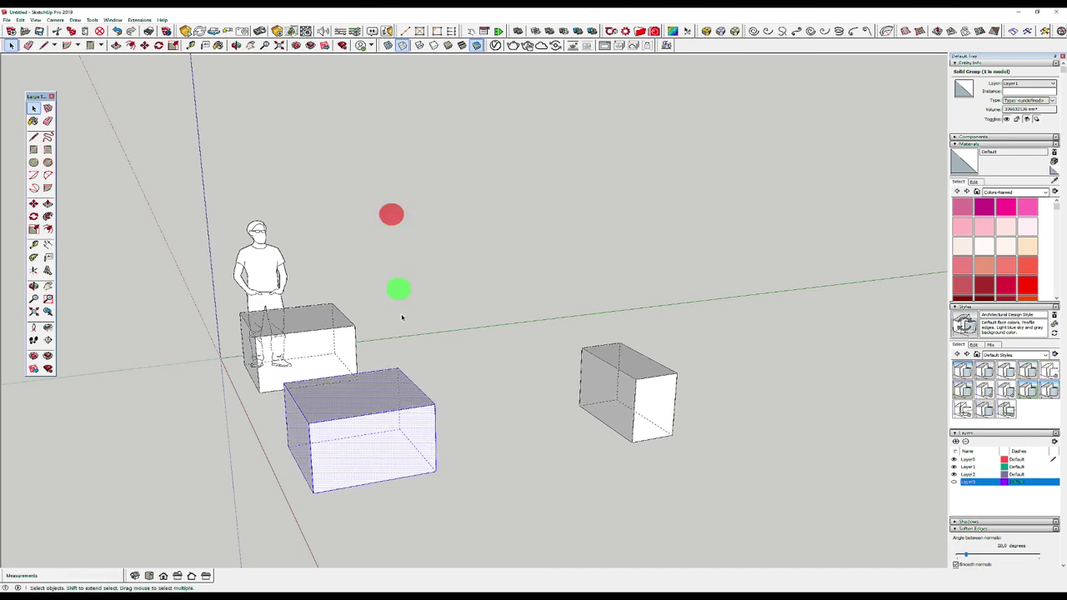
click(467, 448)
right_click(388, 455)
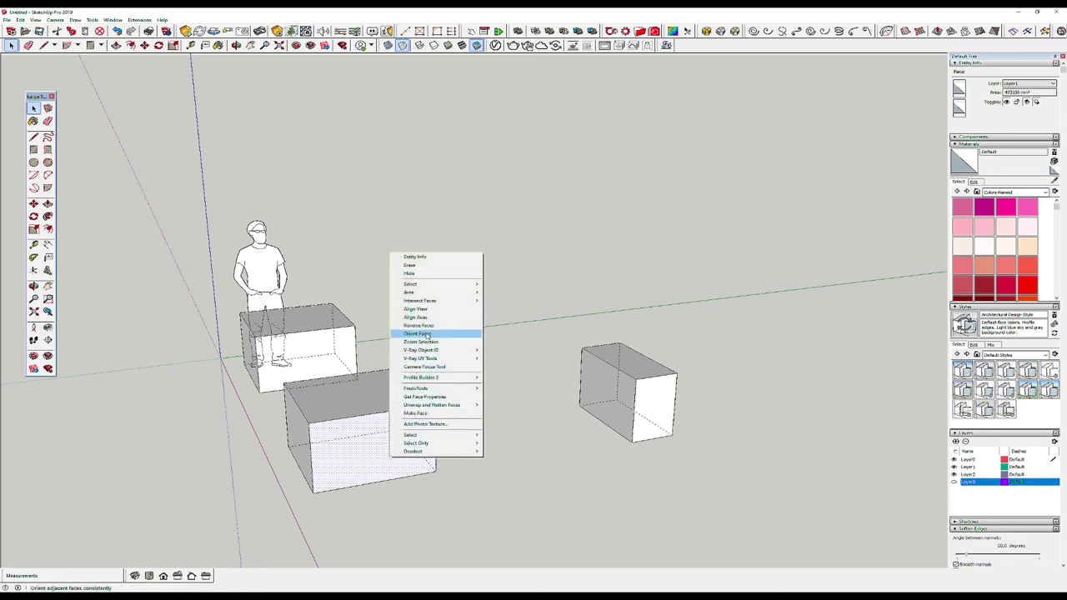
click(422, 325)
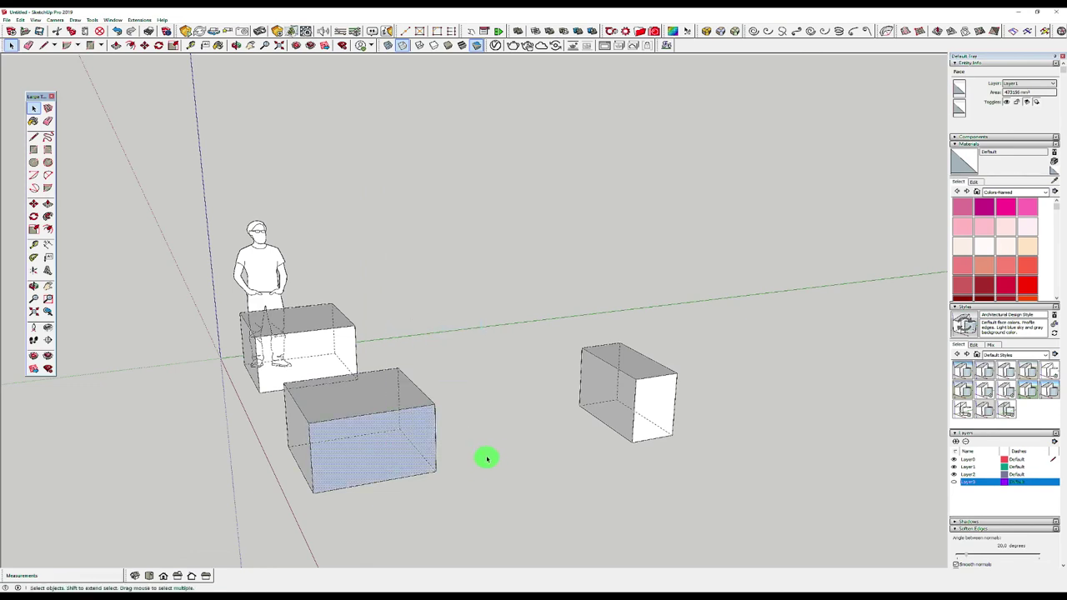
- Zoom in and reverse the front face again so its white side faces outward
scroll(471, 458, up, 1)
scroll(299, 449, up, 1)
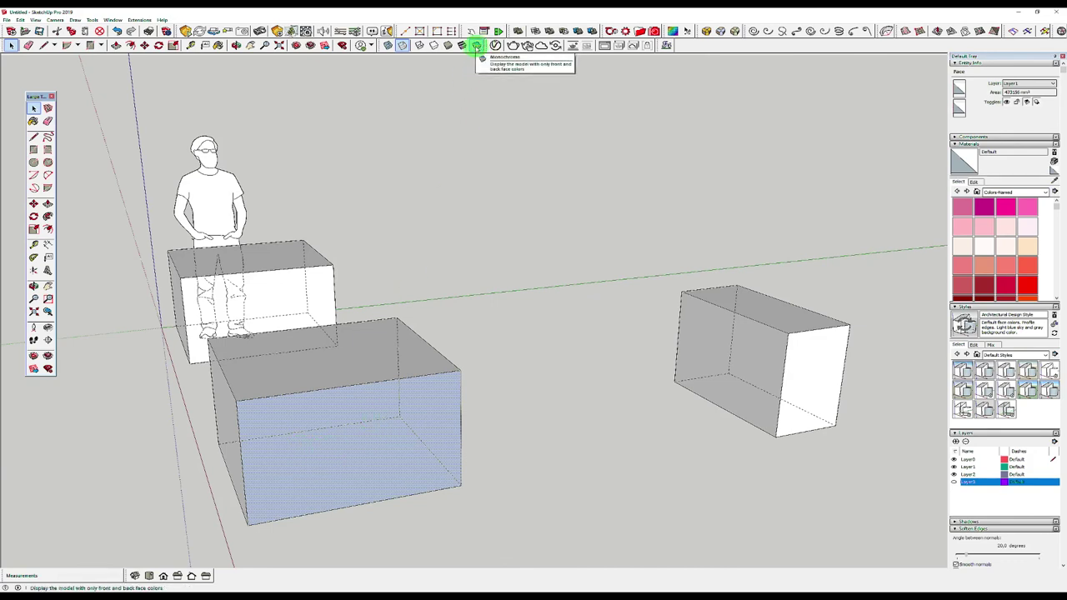
right_click(369, 440)
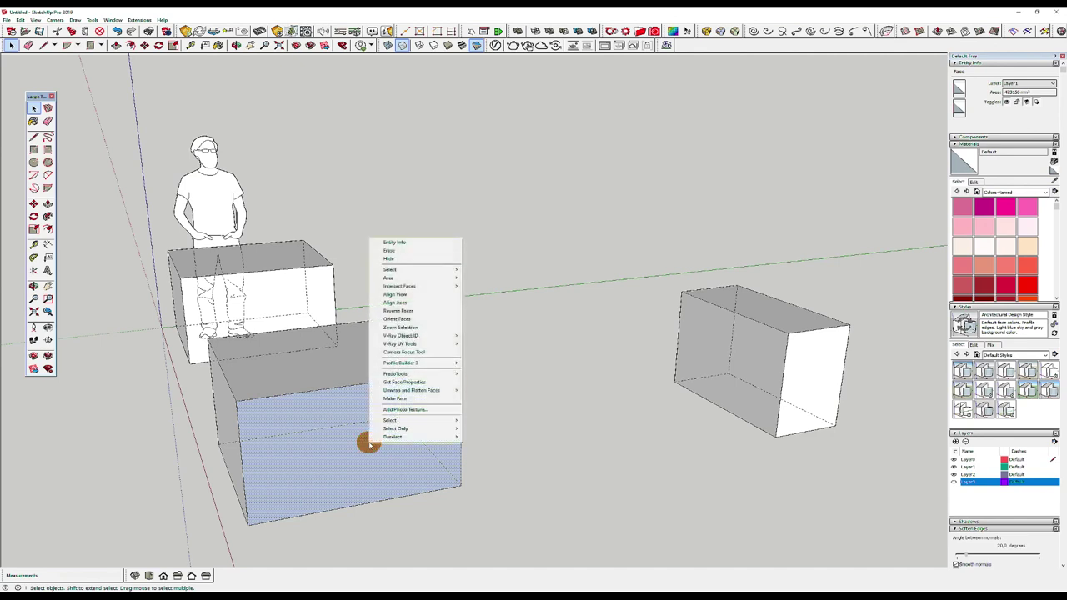
click(388, 311)
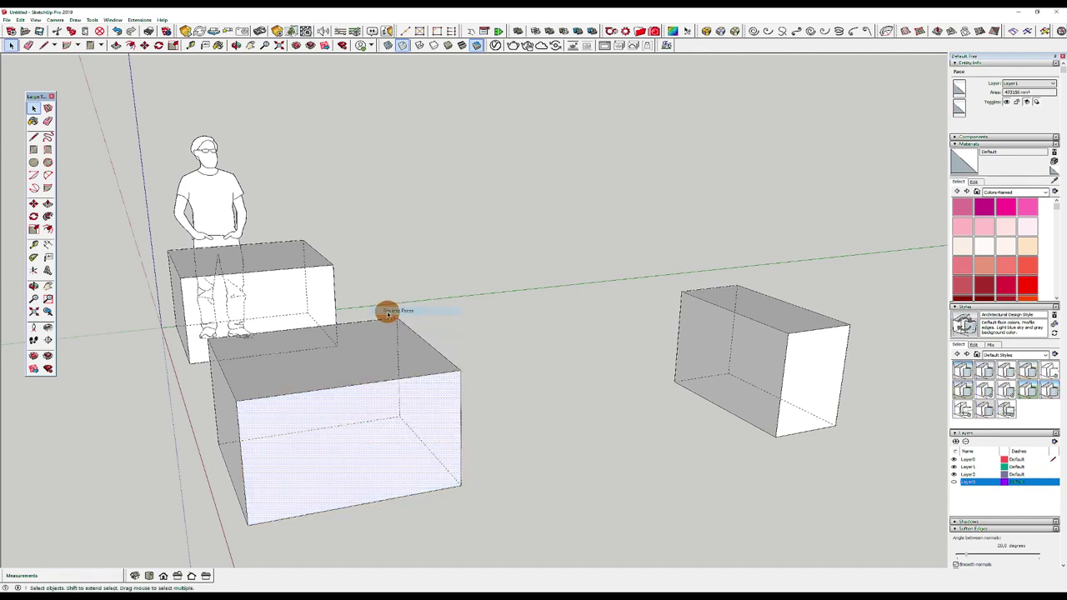
click(579, 442)
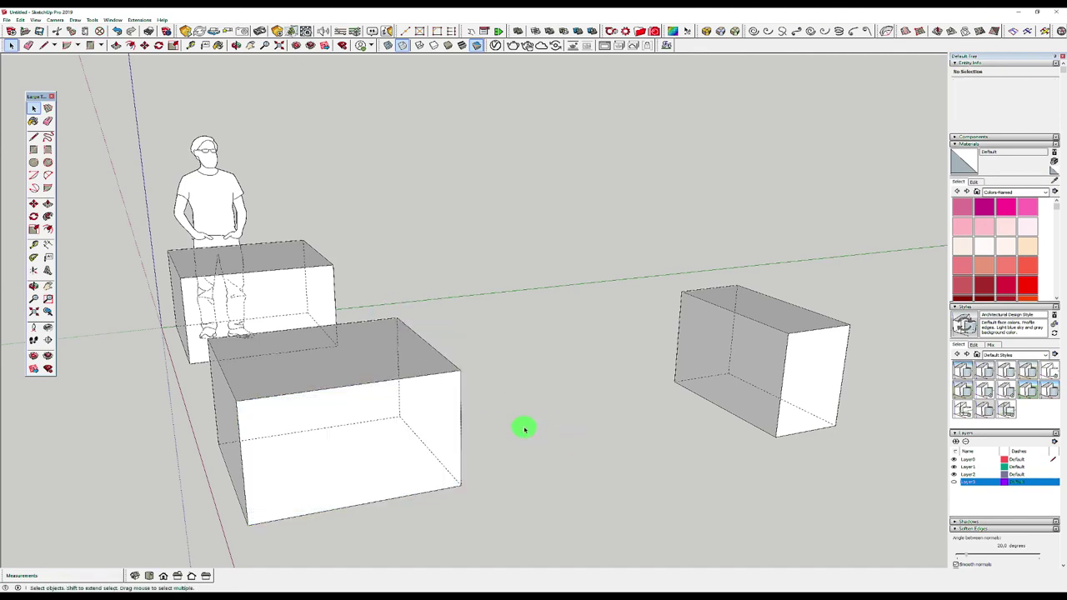